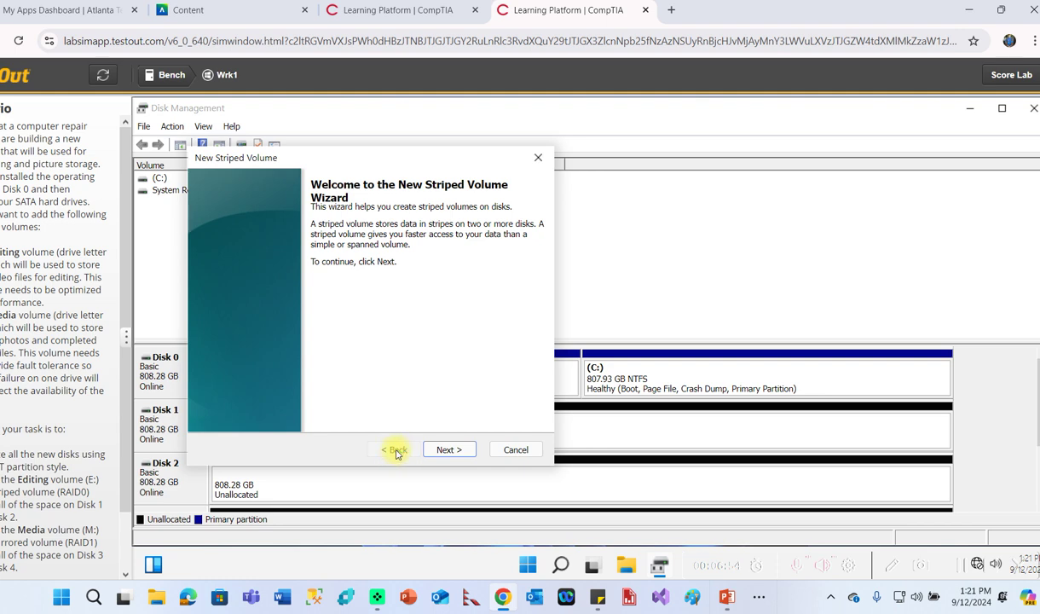
drag(397, 166, 437, 171)
click(500, 458)
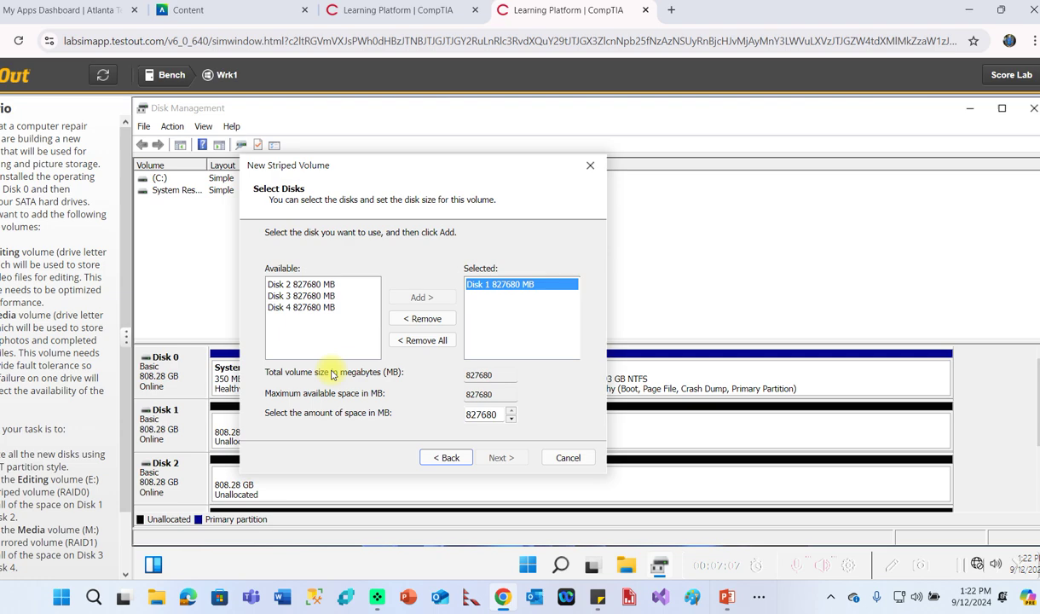
click(450, 458)
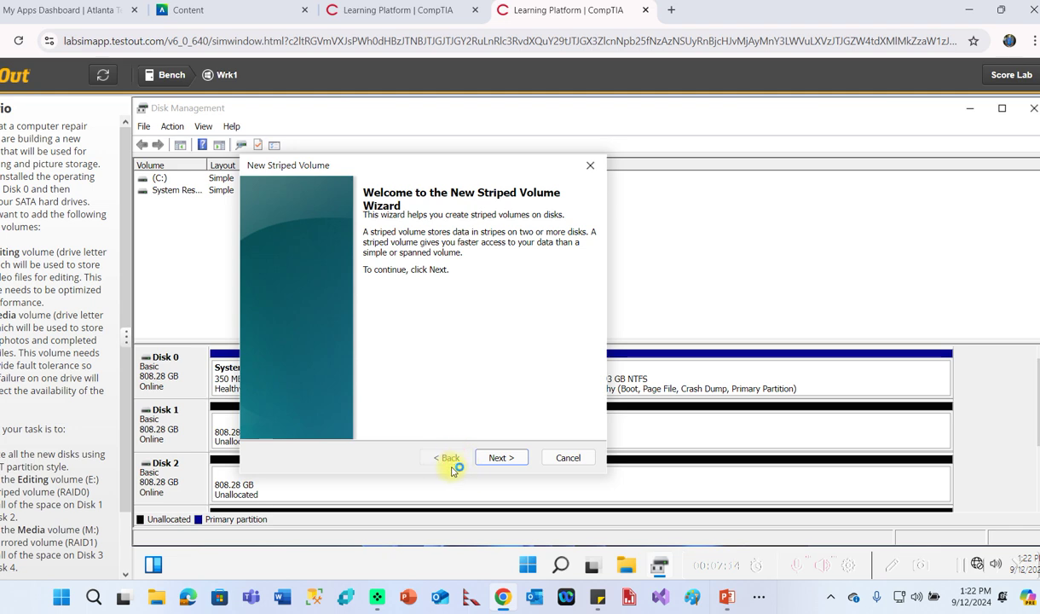
click(453, 460)
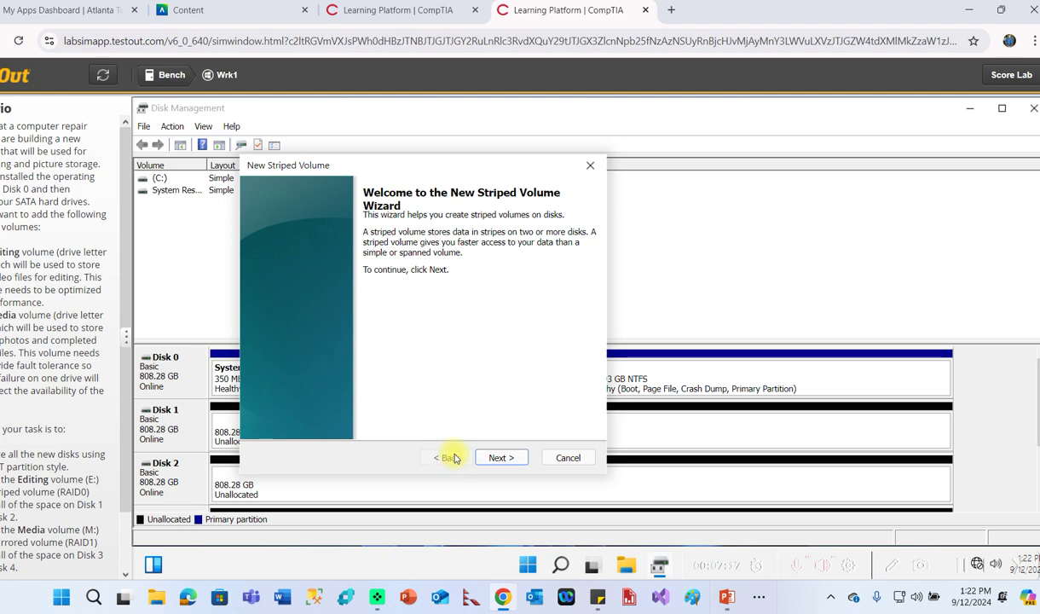
click(568, 459)
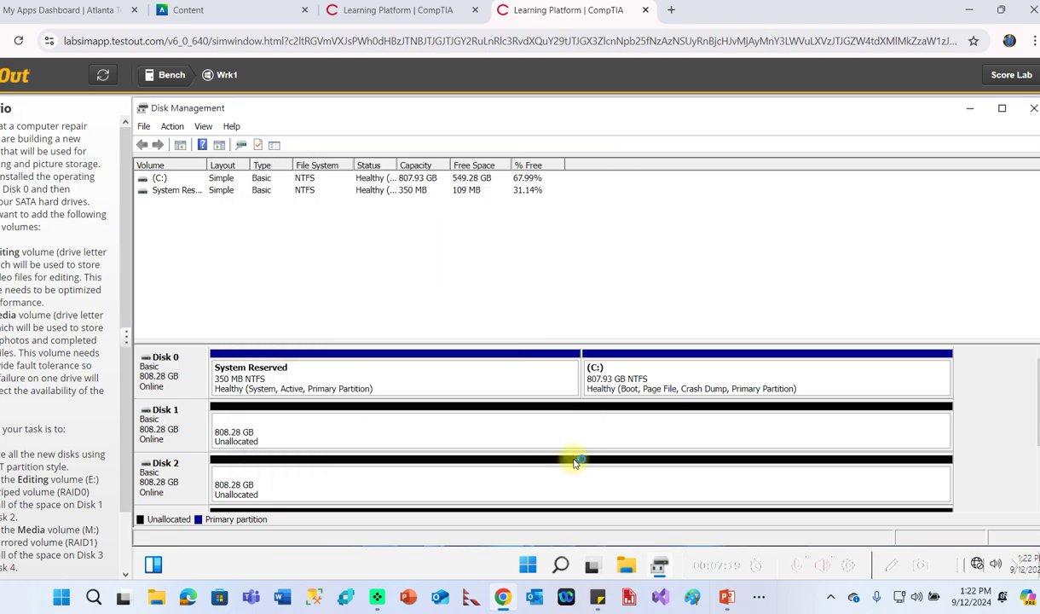
- Start a new striped volume on Disk 1 and add Disk 2 to its selected disks, checking the PowerPoint instructions
right_click(159, 420)
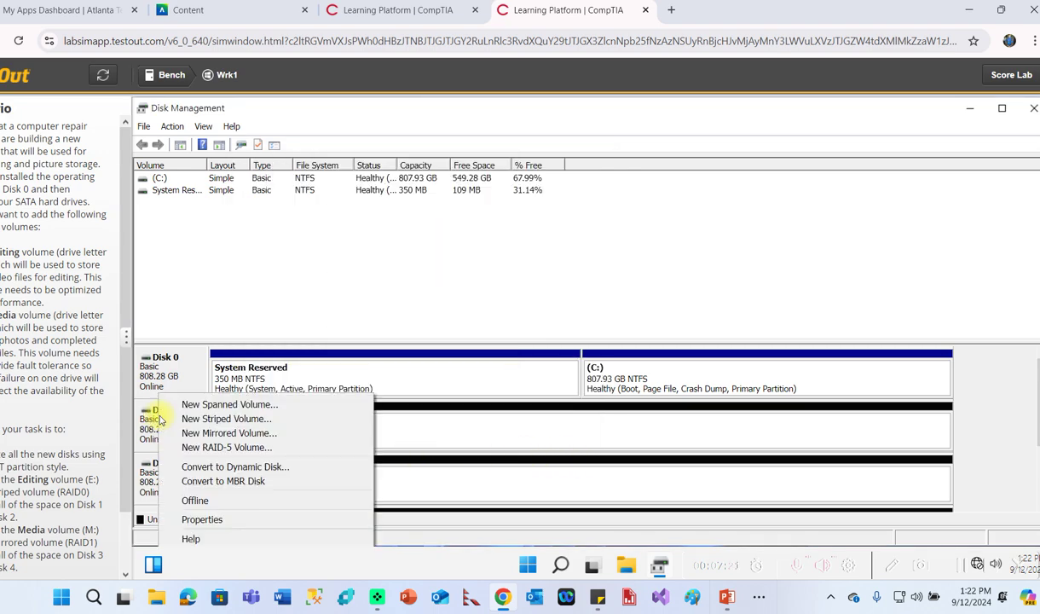
click(226, 419)
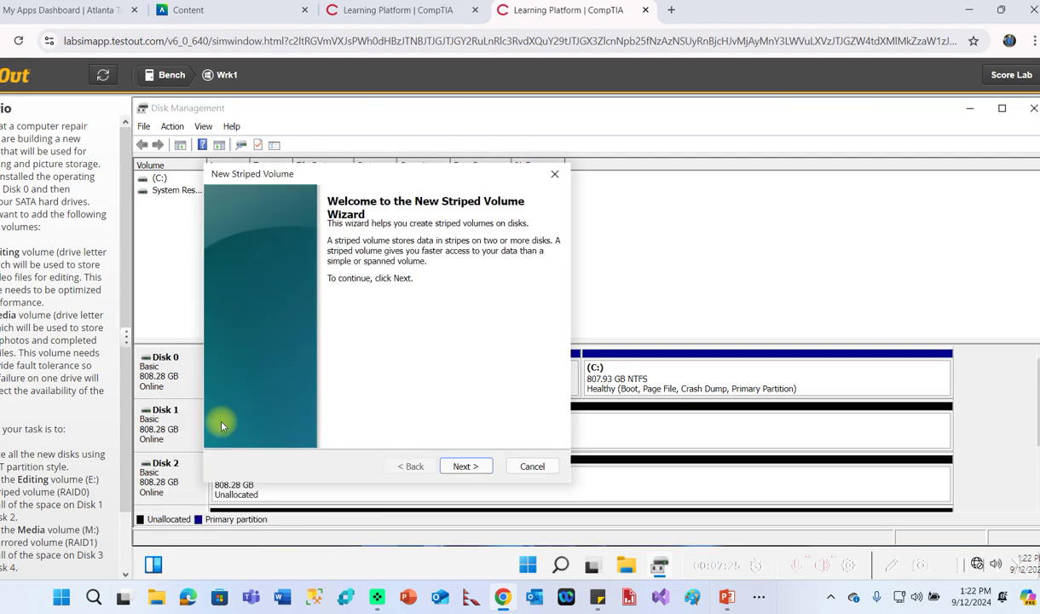
click(466, 468)
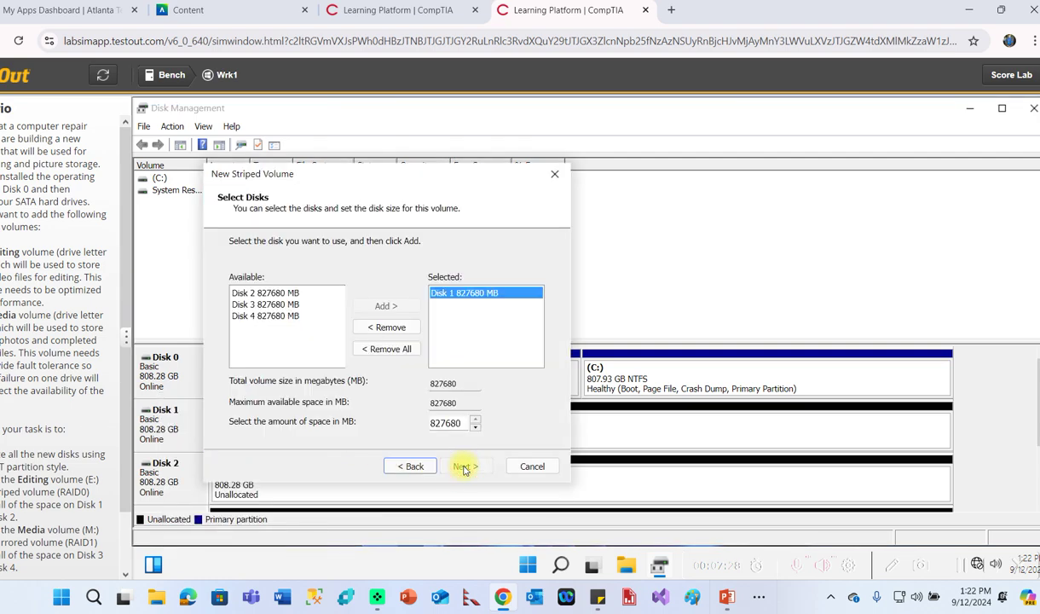
key(alt+Tab)
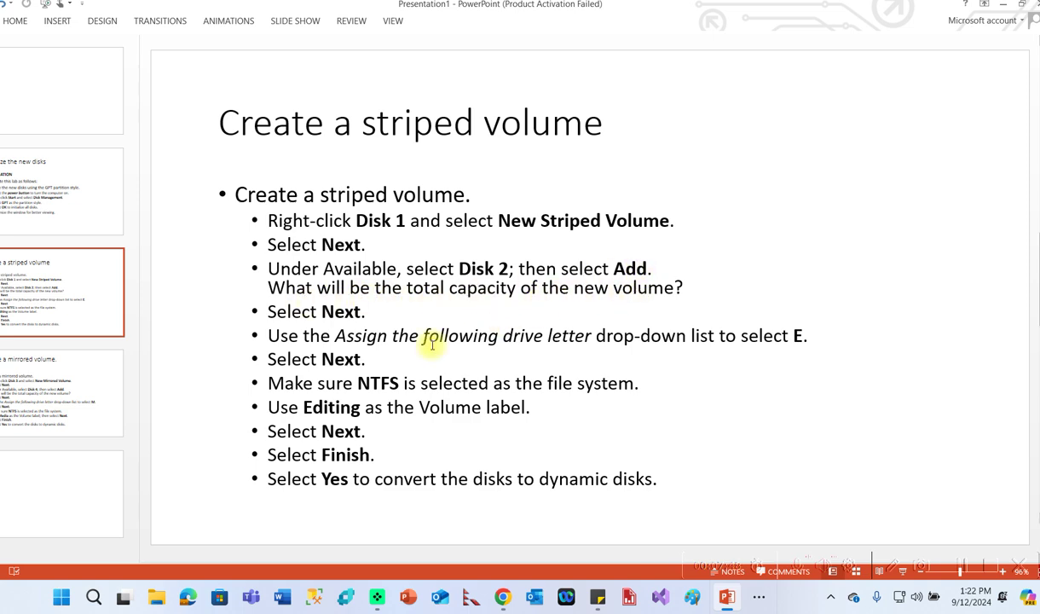
key(alt+Tab)
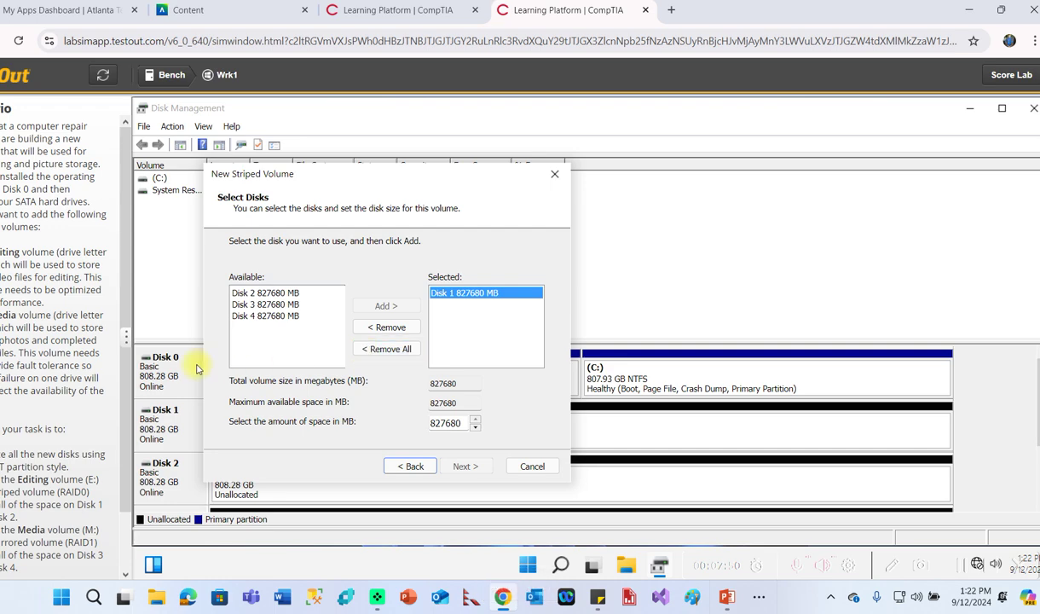
key(alt+Tab)
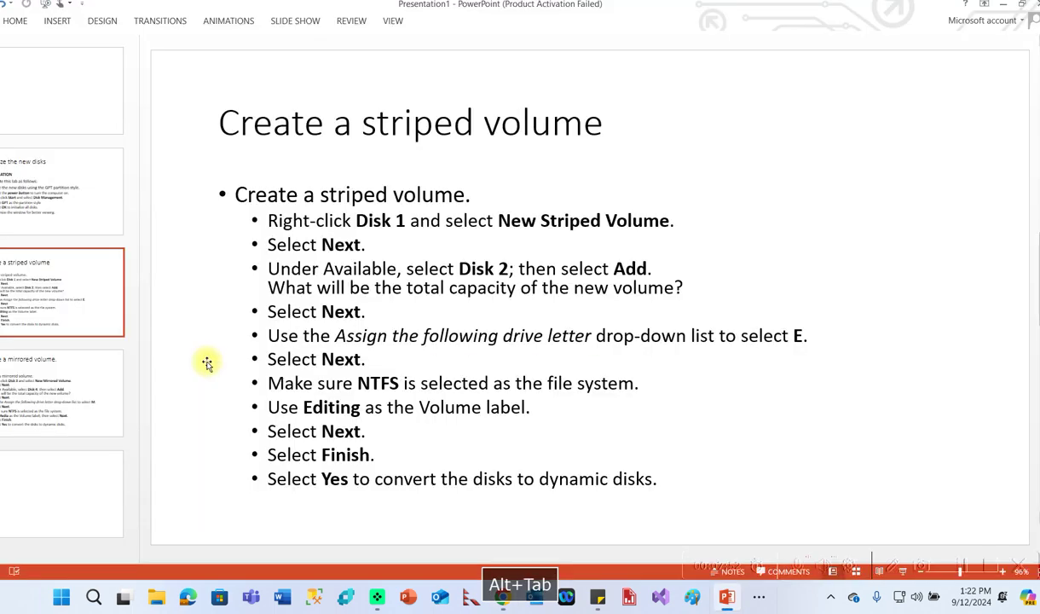
key(alt+Tab)
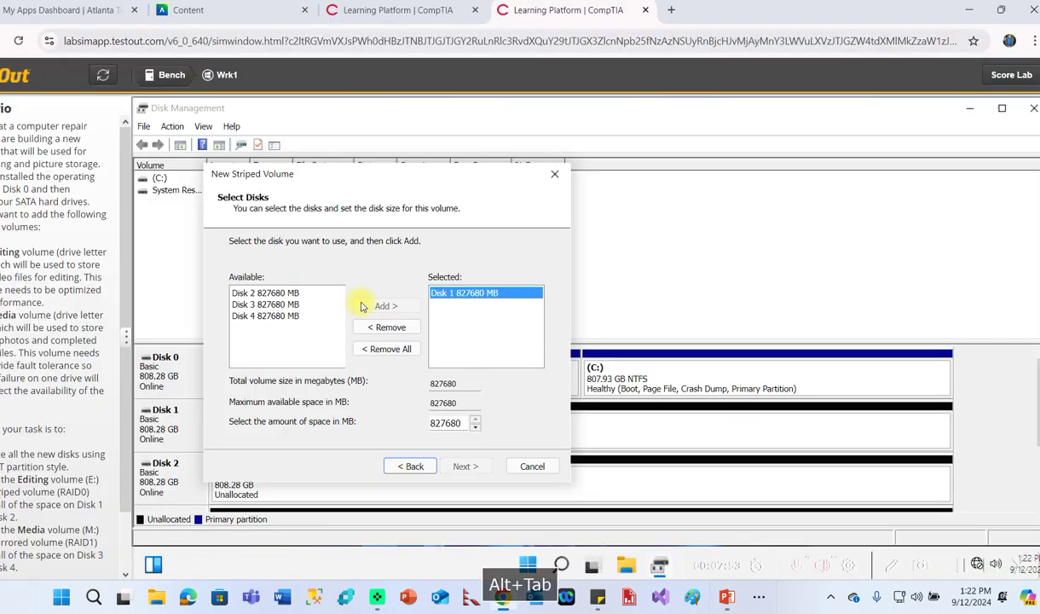
click(249, 292)
click(372, 305)
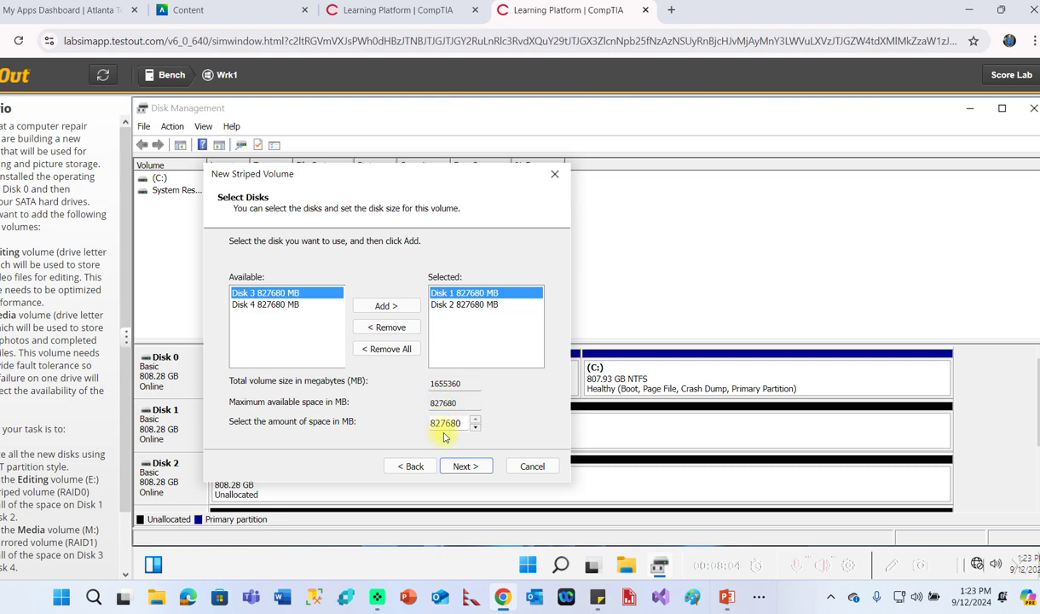
click(465, 466)
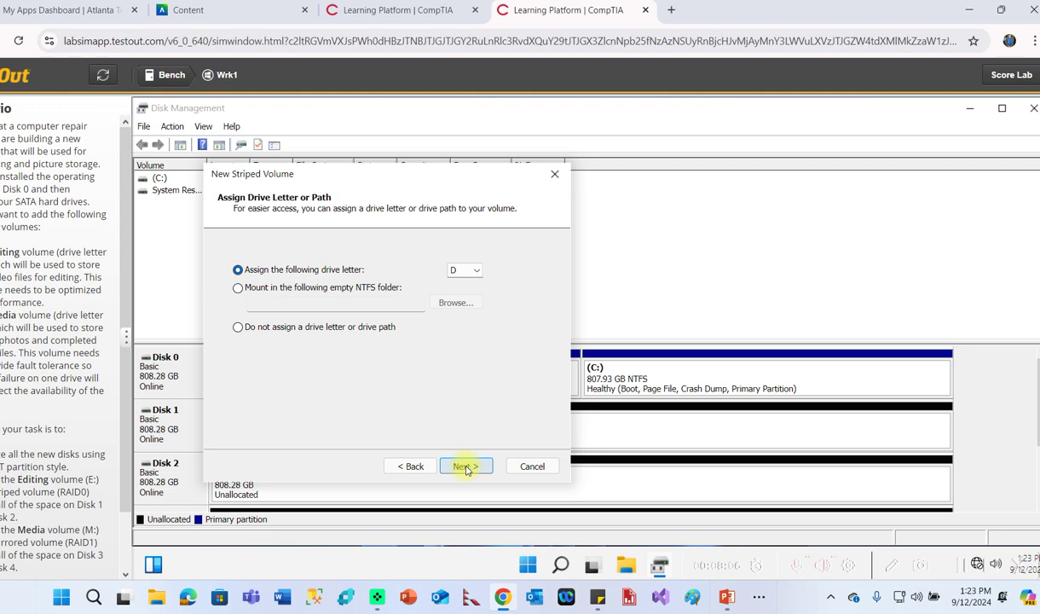
- Assign drive letter E to the striped volume and continue to its format settings
click(474, 274)
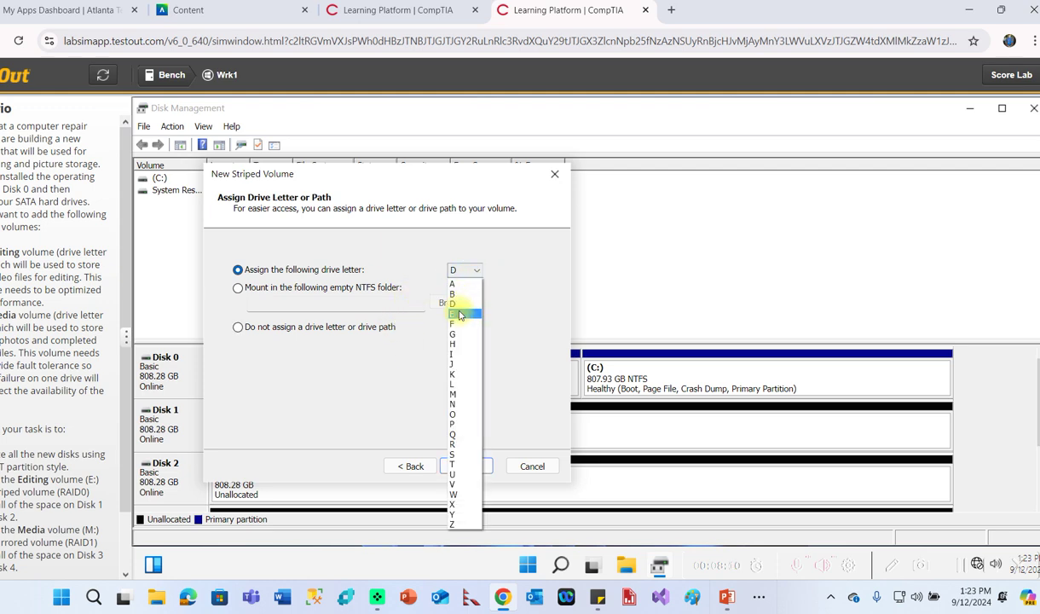
click(461, 316)
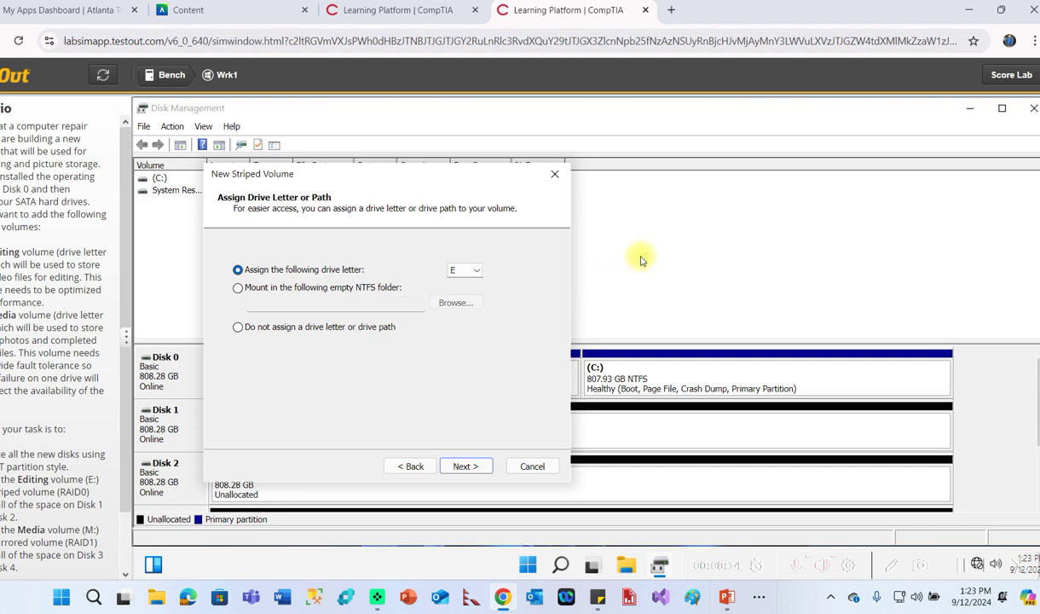
key(alt+Tab)
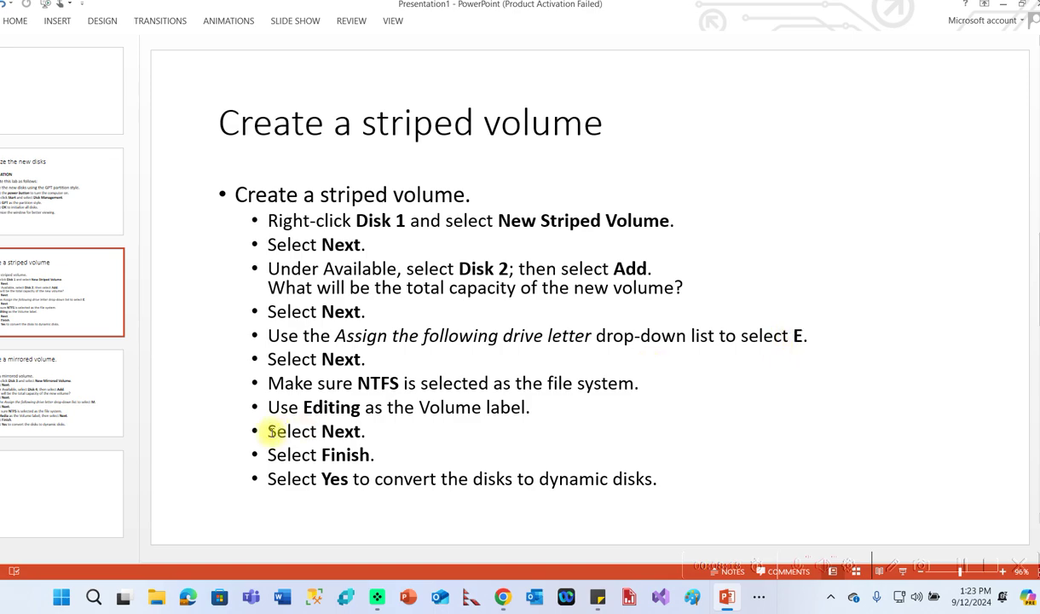
key(alt+Tab)
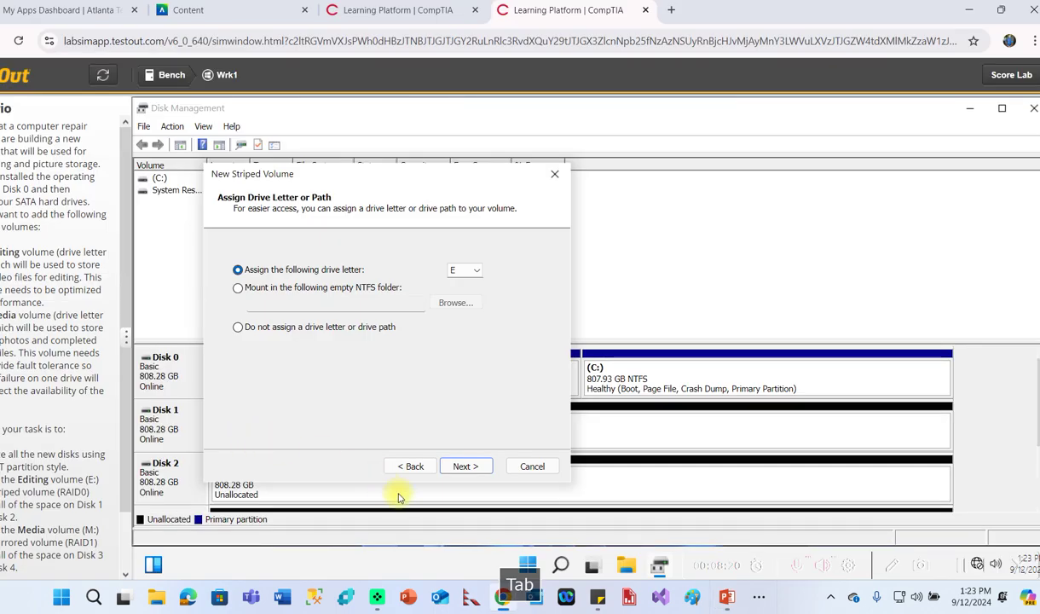
click(461, 465)
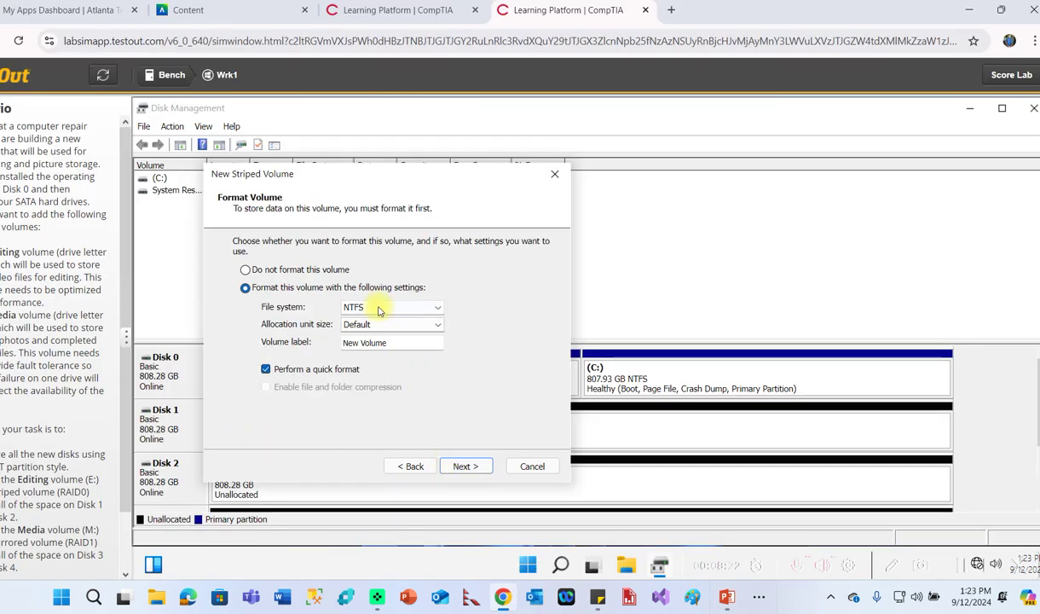
- Set the striped volume's label to Editing, as given on the PowerPoint slide, and accept the format settings with NTFS as file system
key(alt+Tab)
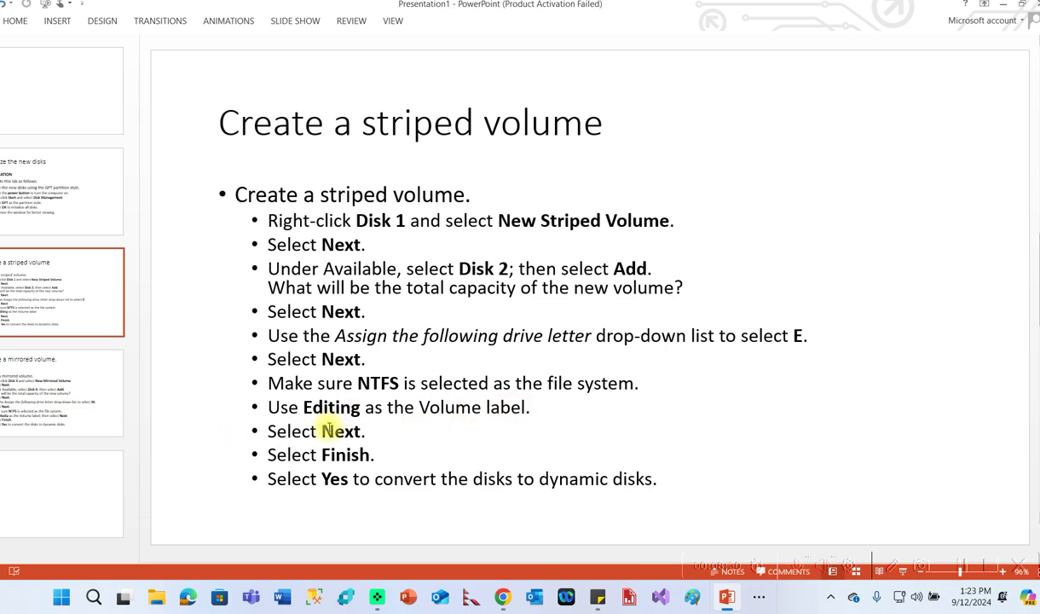
drag(304, 408, 356, 413)
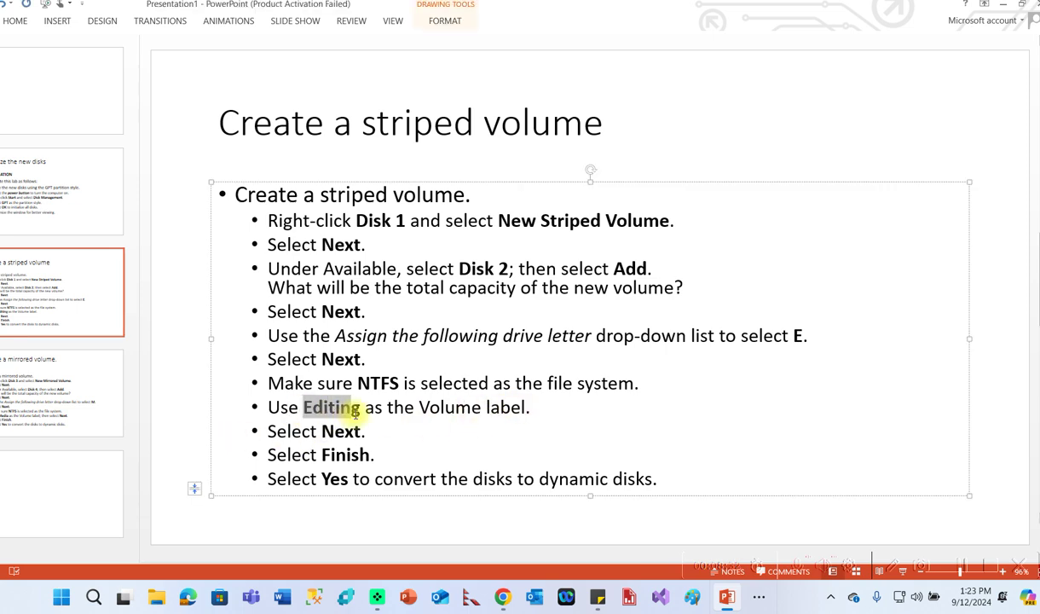
key(ctrl+c)
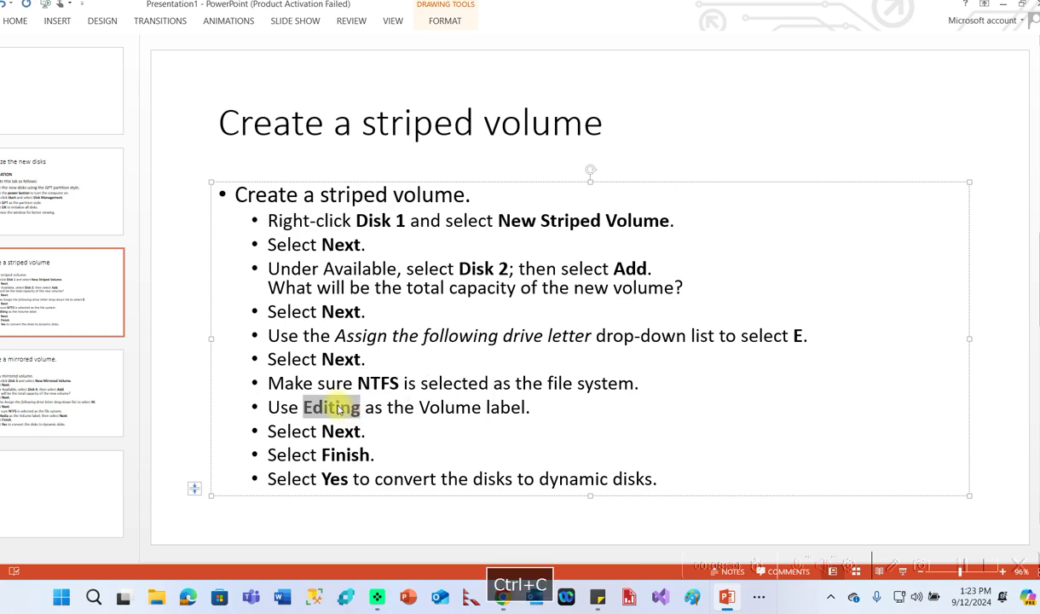
key(alt+Tab)
click(371, 343)
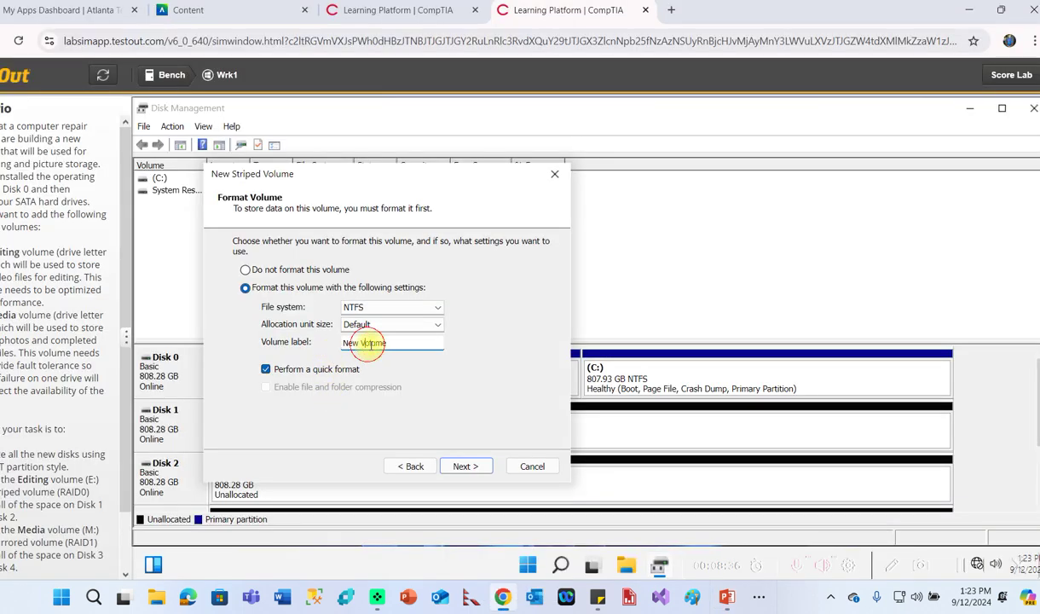
drag(388, 343, 294, 339)
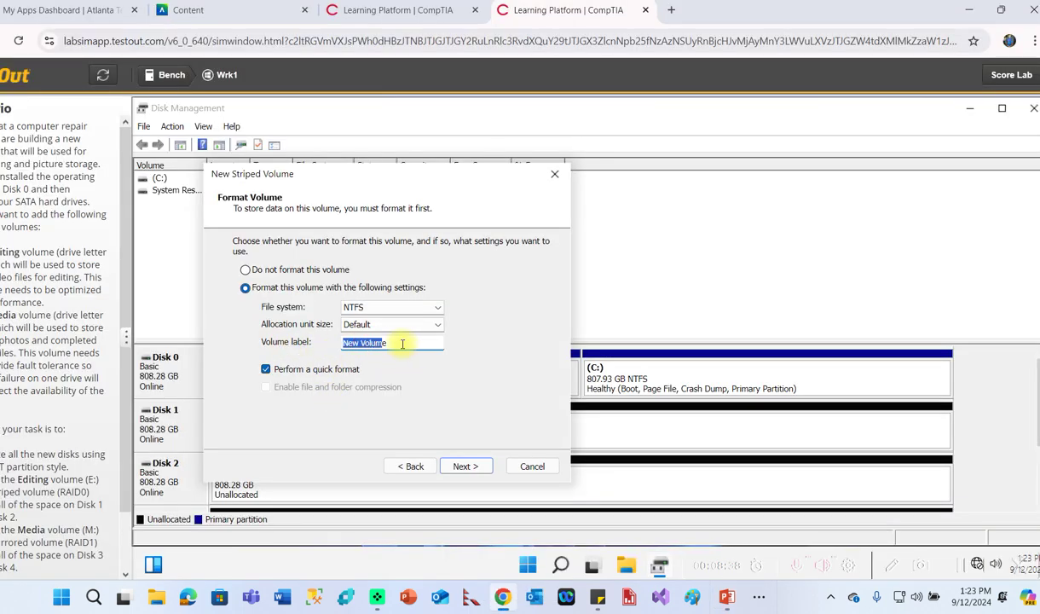
key(ctrl+v)
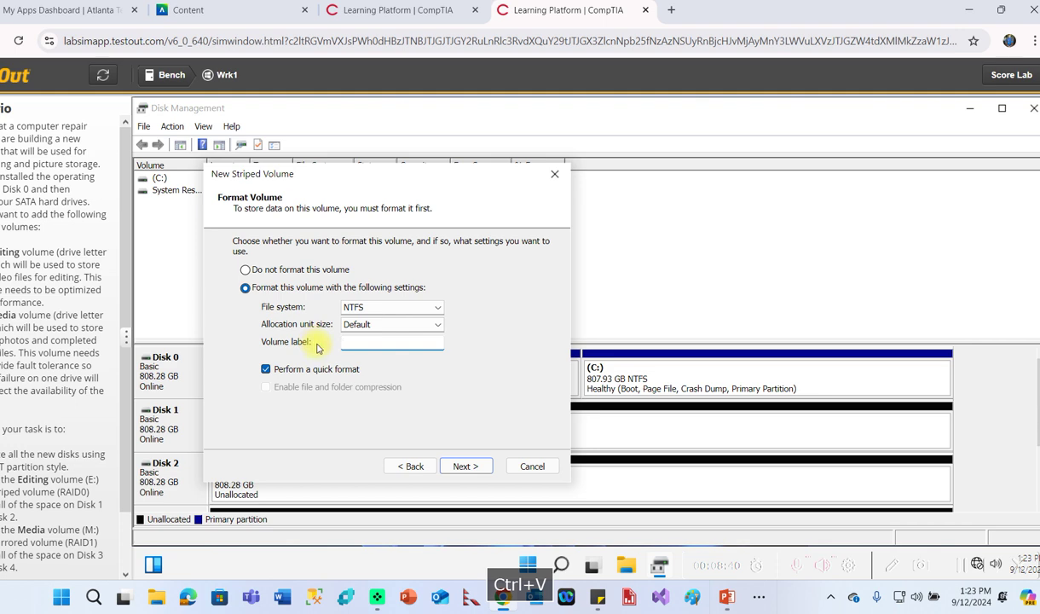
text(E)
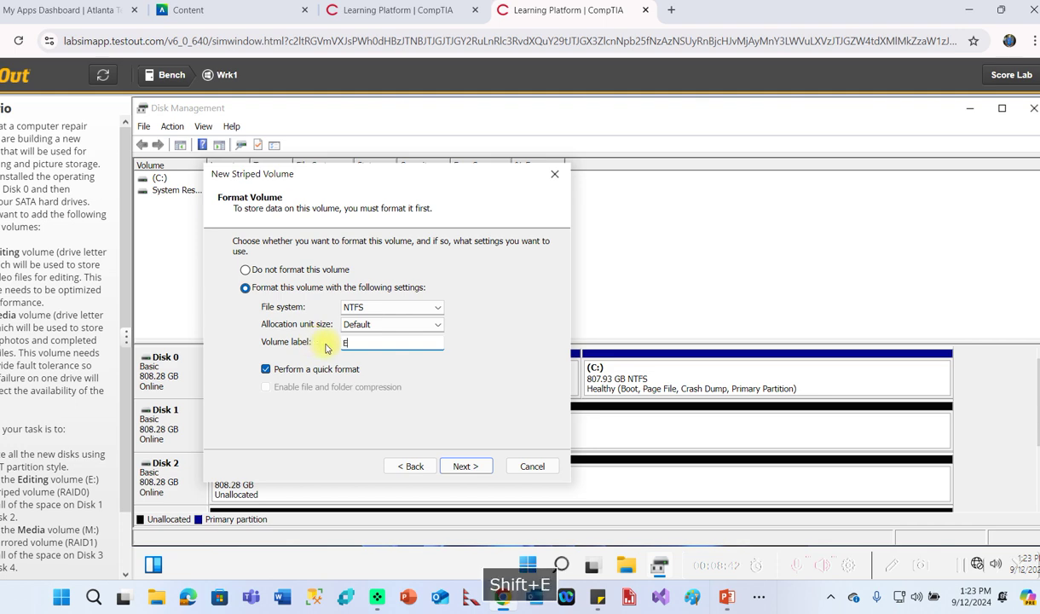
text(diting)
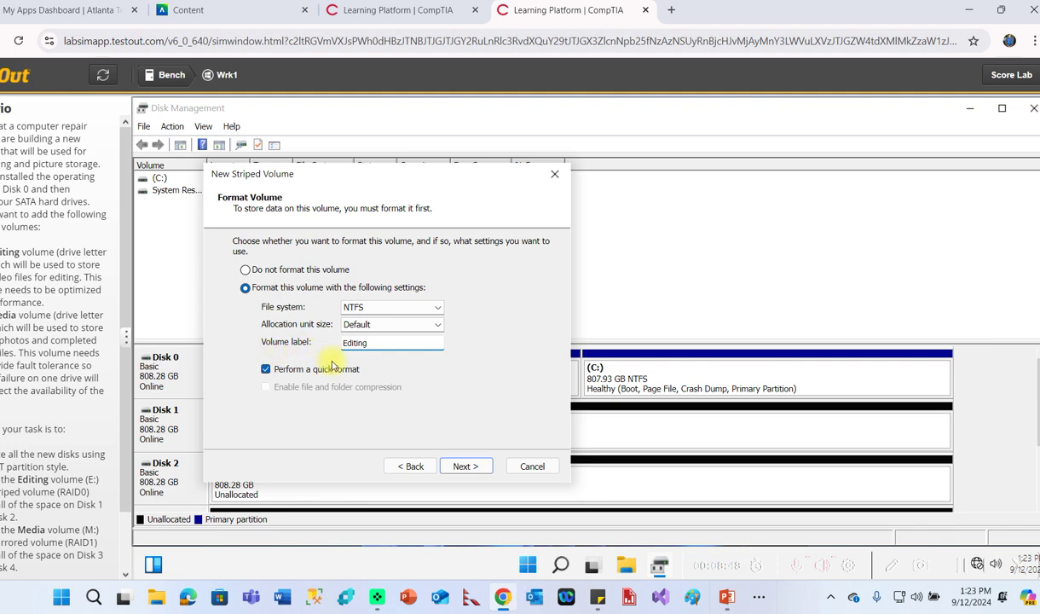
click(465, 469)
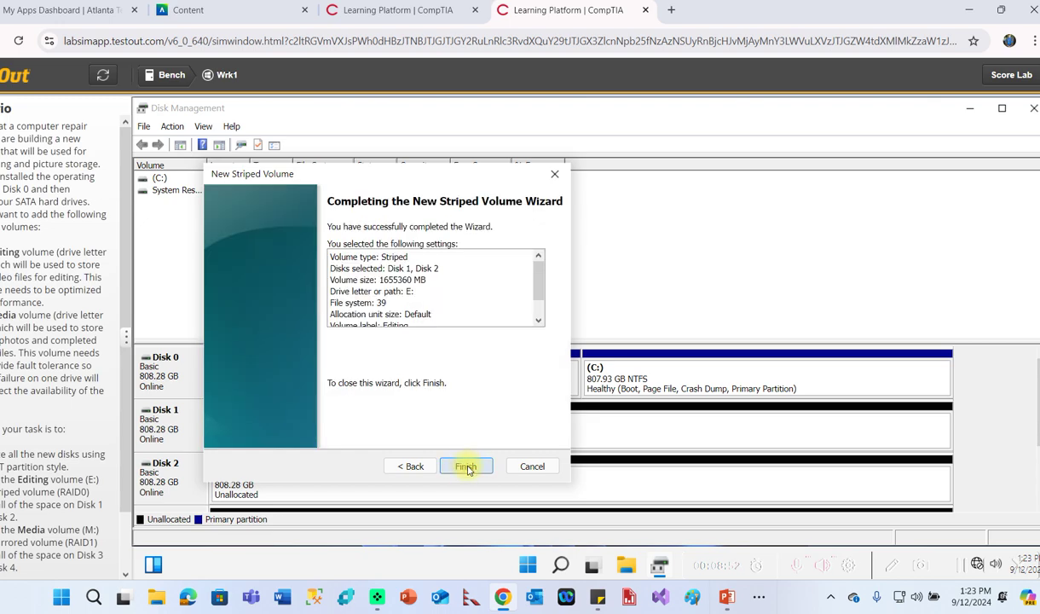
- Finish creating the striped volume and agree to convert its basic disks to dynamic disks
key(alt+Tab)
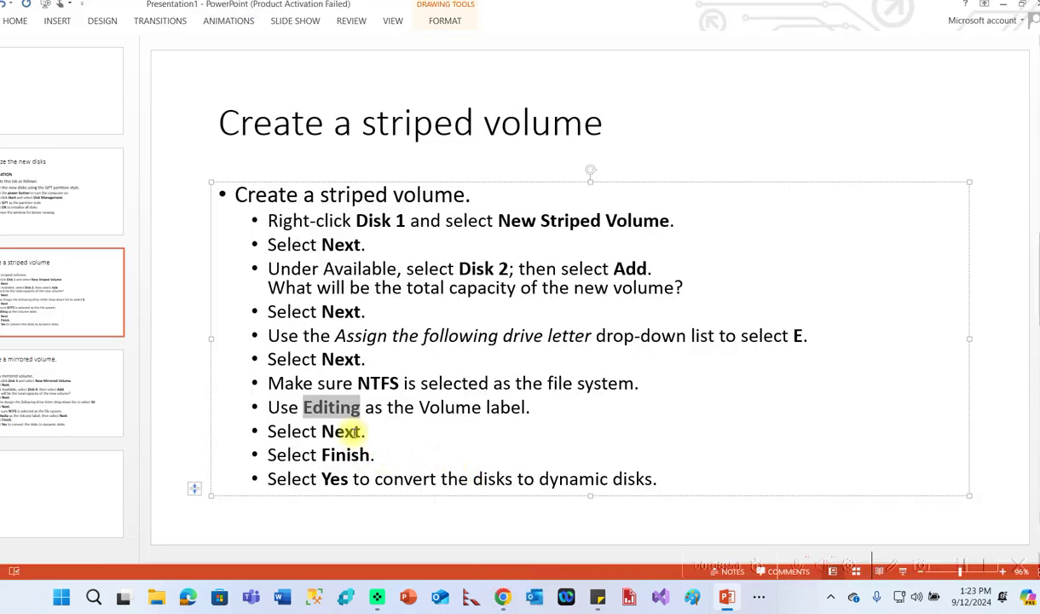
key(alt+Tab)
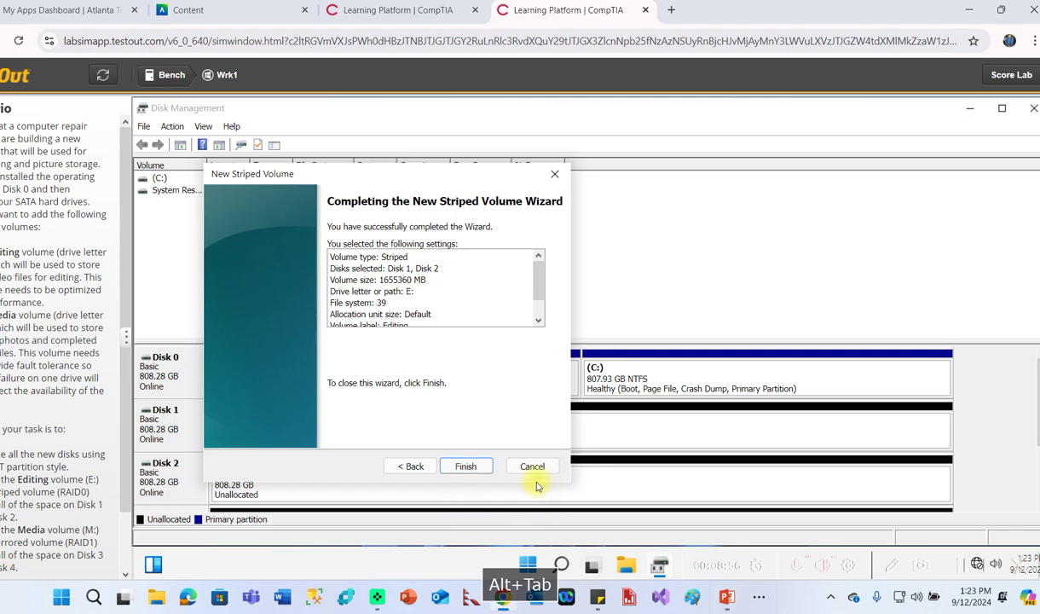
click(469, 468)
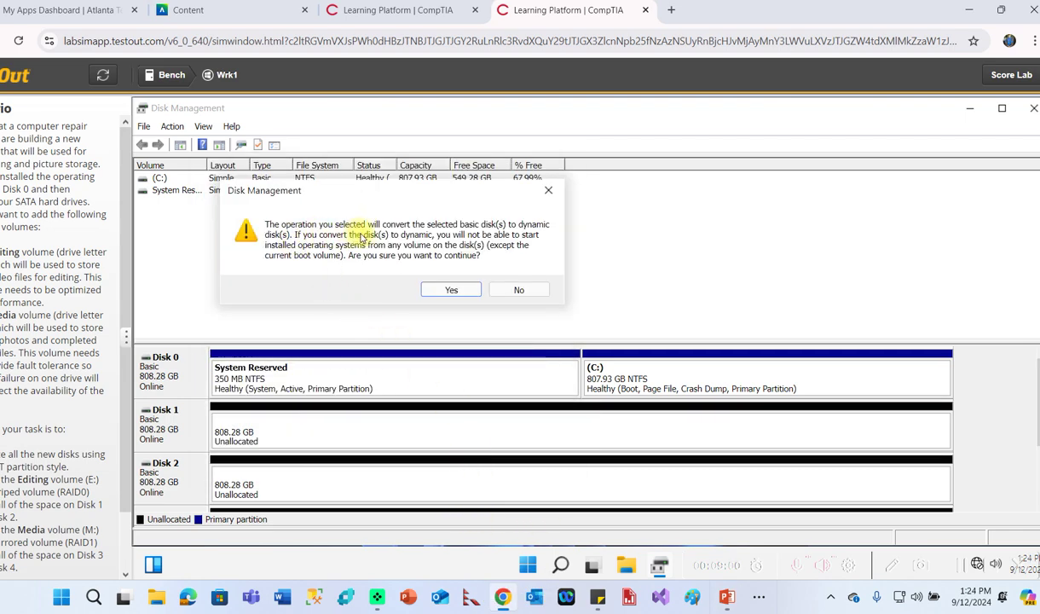
click(454, 291)
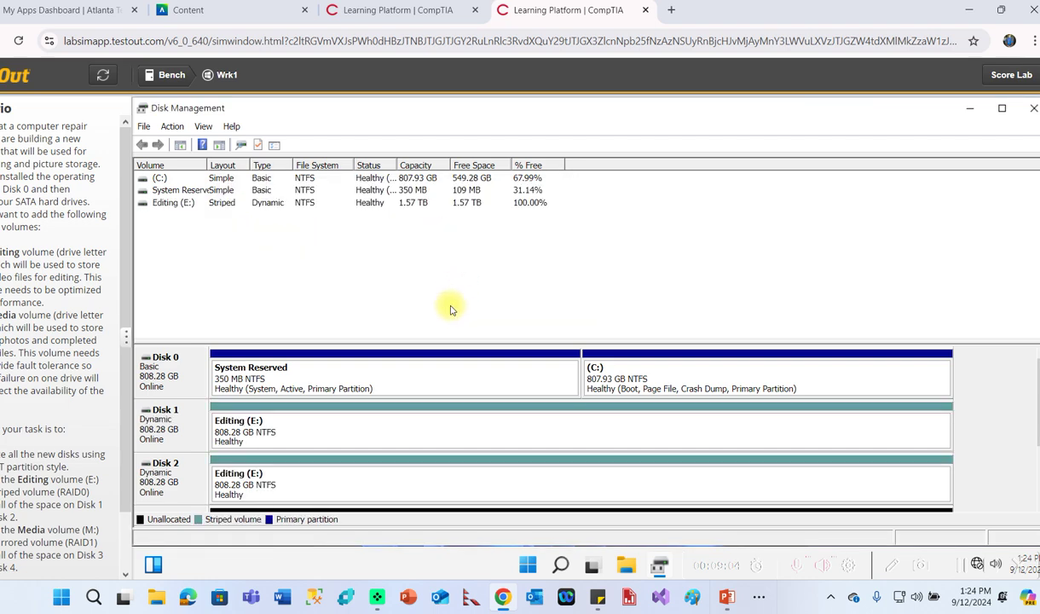
- Switch to PowerPoint, read the instructions on the "Create a mirrored volume" slide, and return to the lab in Chrome
key(alt+Tab)
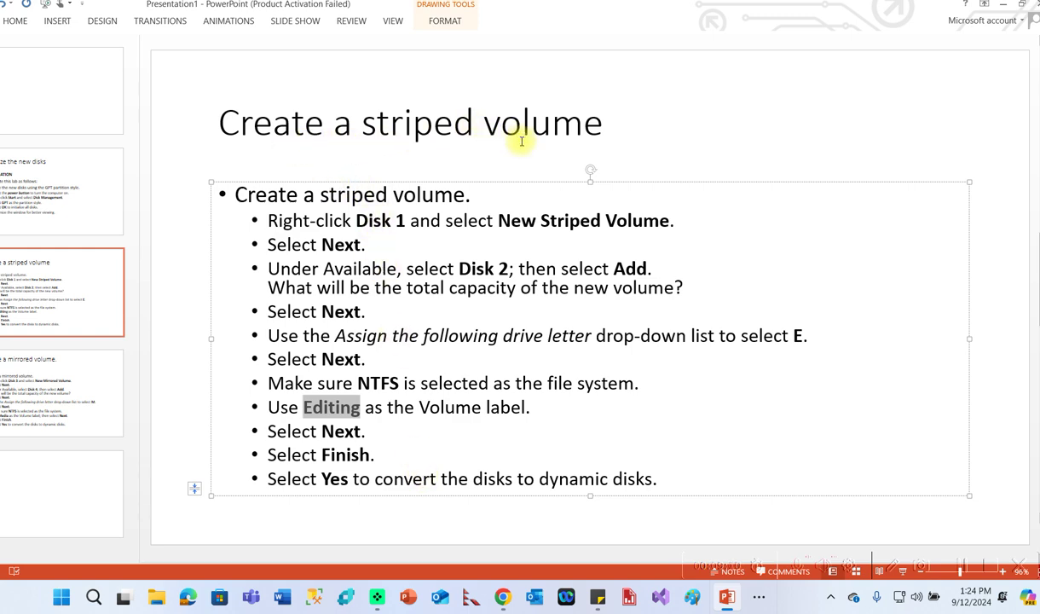
click(59, 399)
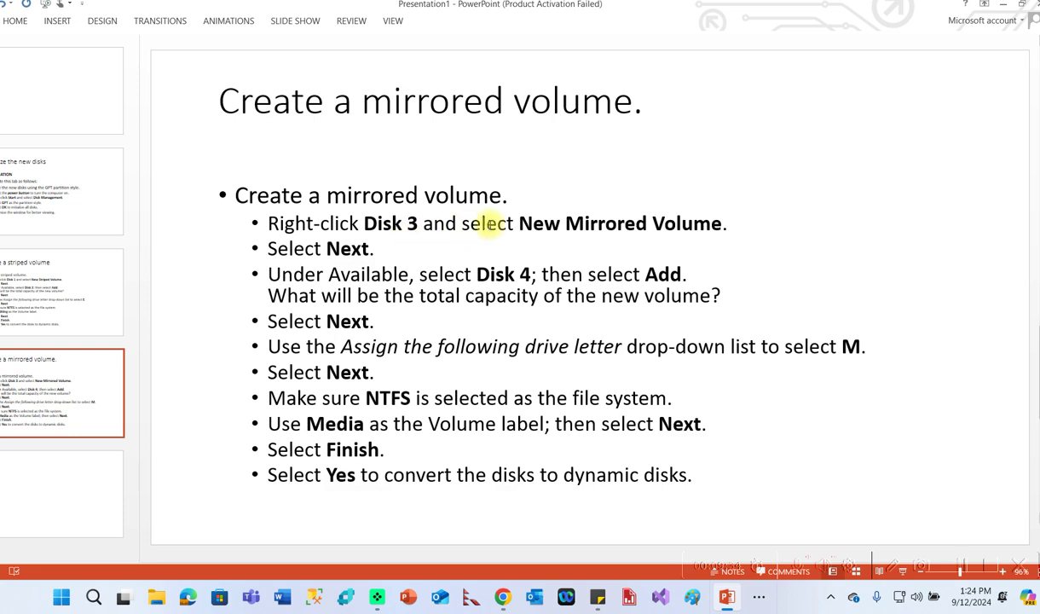
key(alt+Tab)
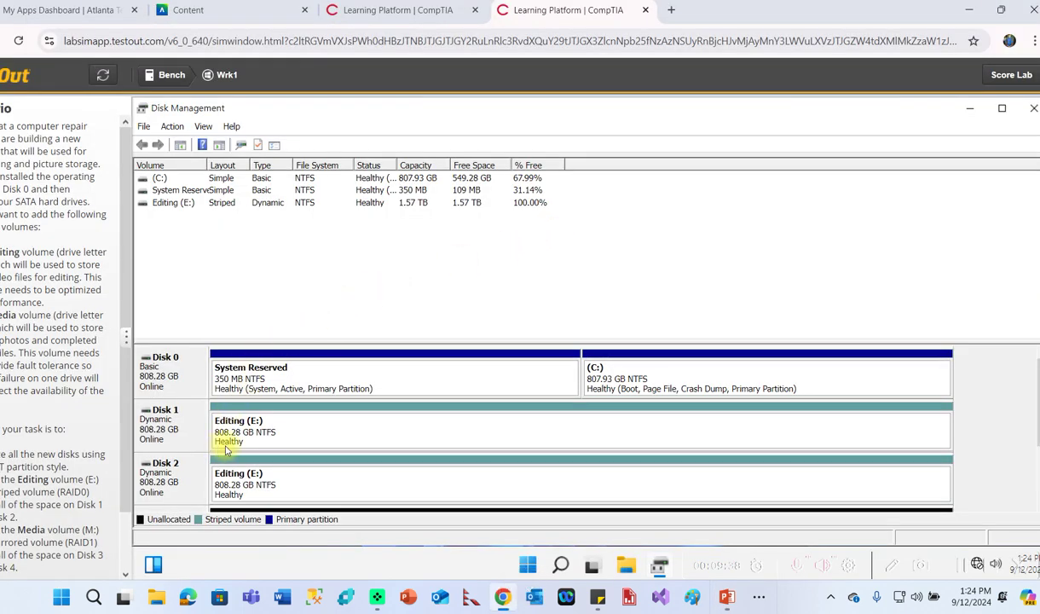
- Start a new mirrored volume on Disk 3 and continue to its disk selection
scroll(290, 375, down, 1)
right_click(167, 497)
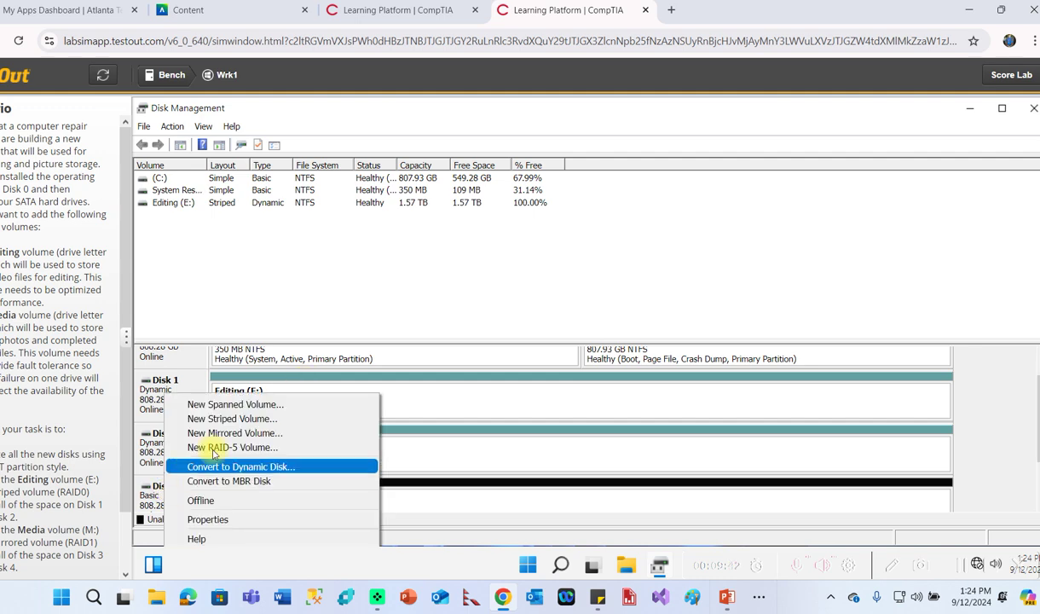
click(236, 435)
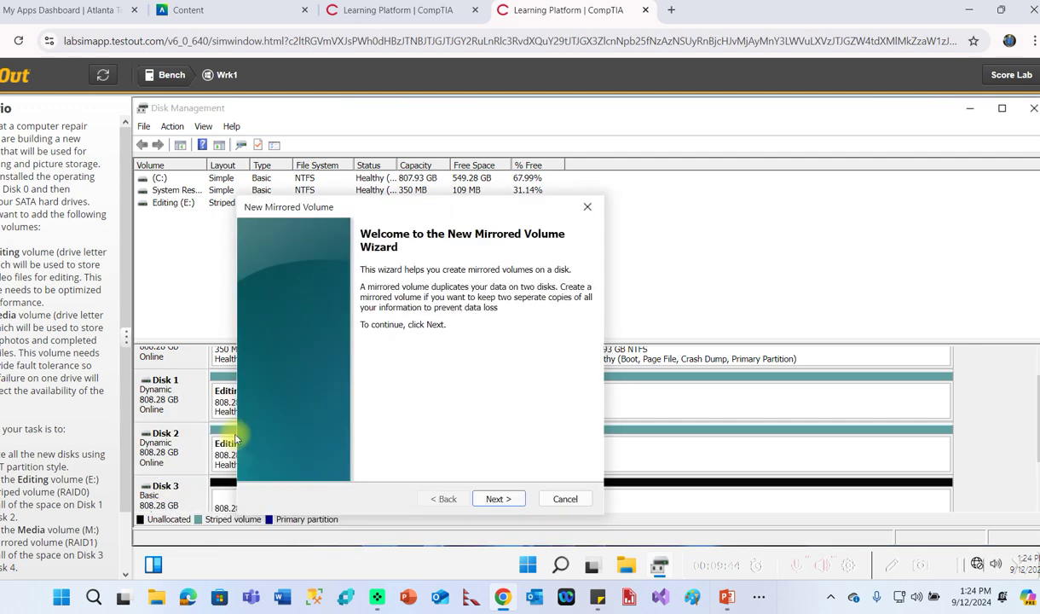
click(499, 498)
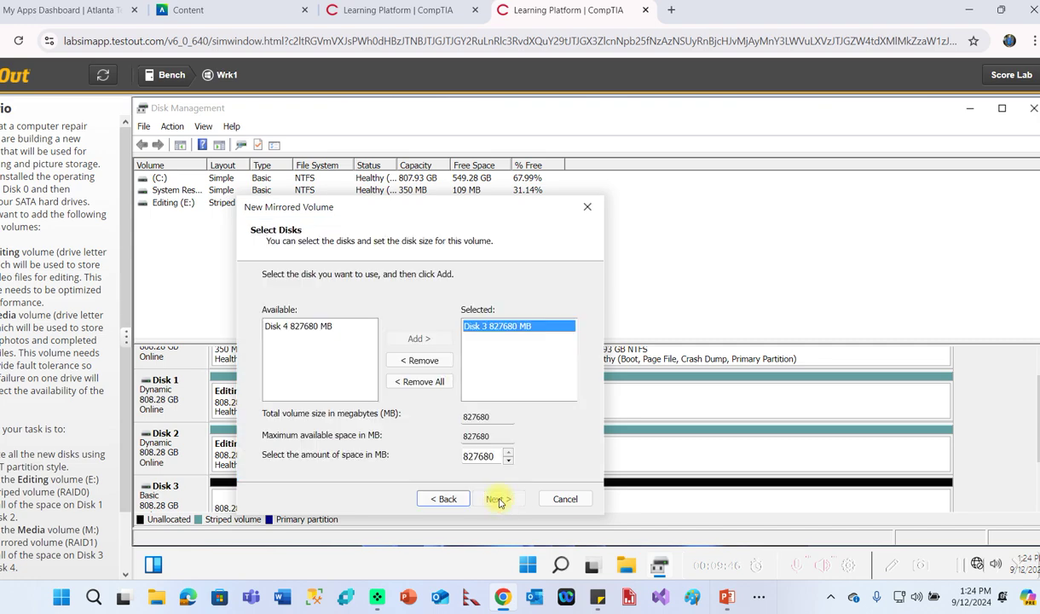
- Add Disk 4 to the mirrored volume's selected disks, checking the PowerPoint instructions, and continue to the drive letter settings
click(290, 326)
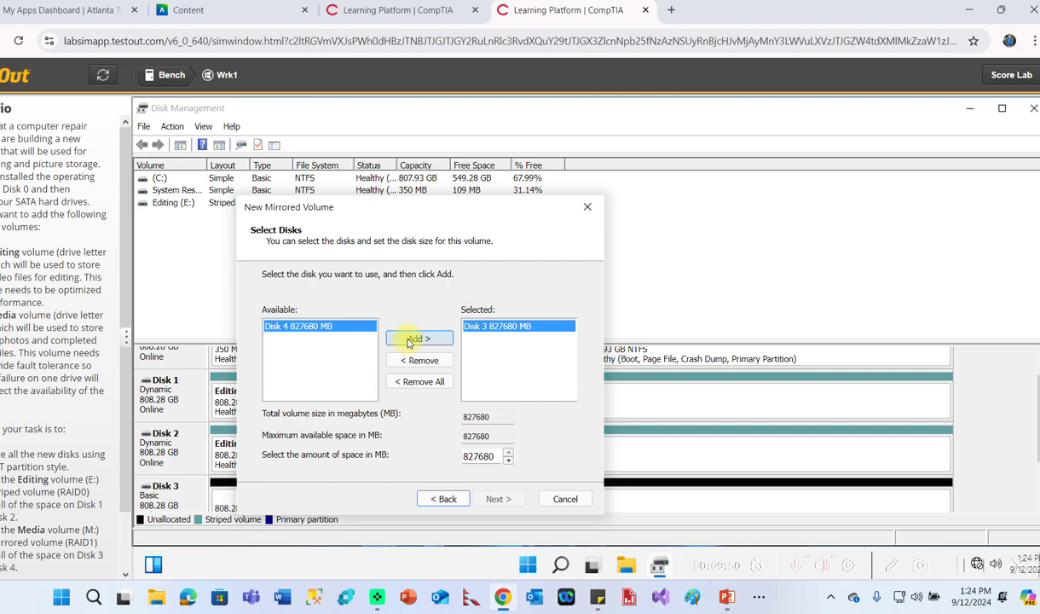
key(alt+Tab)
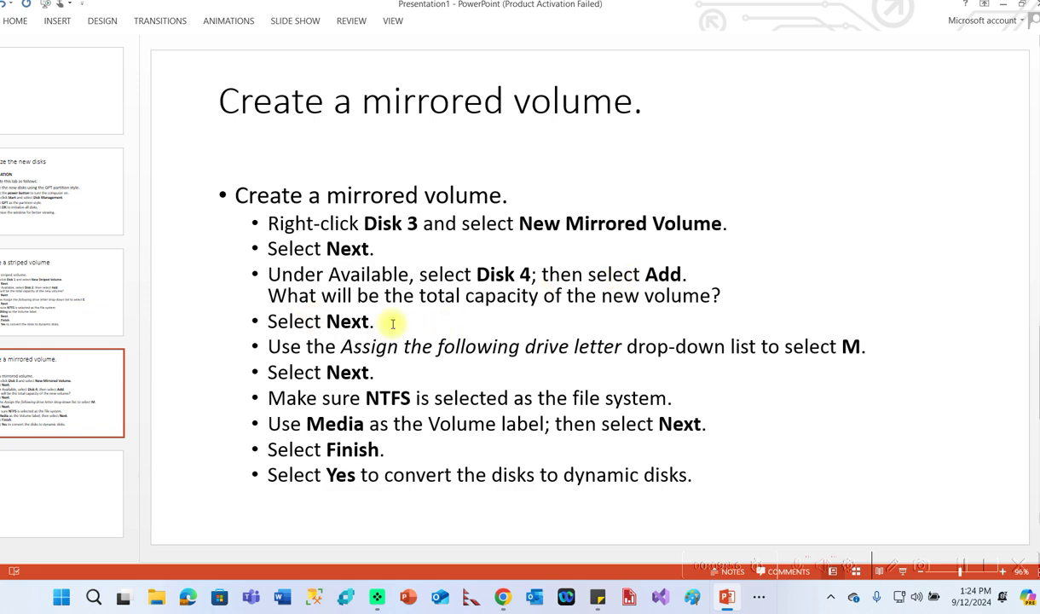
key(alt+Tab)
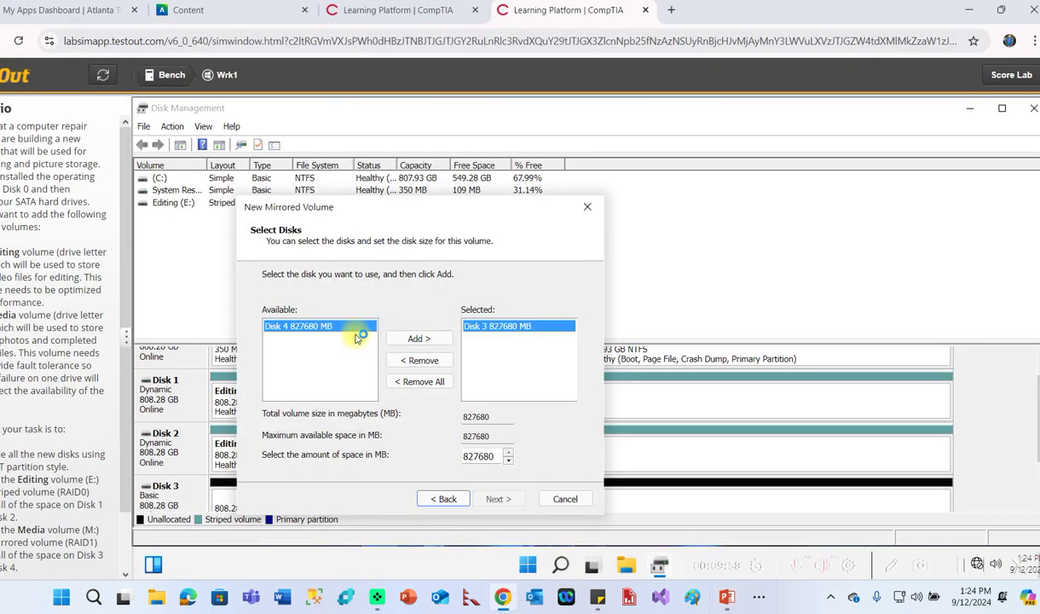
click(416, 338)
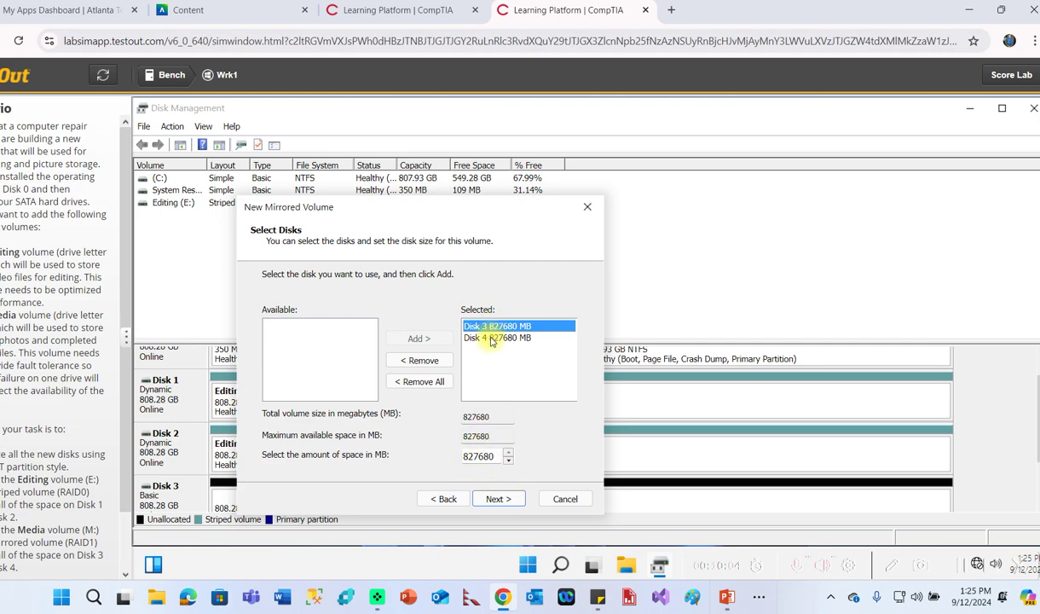
click(499, 498)
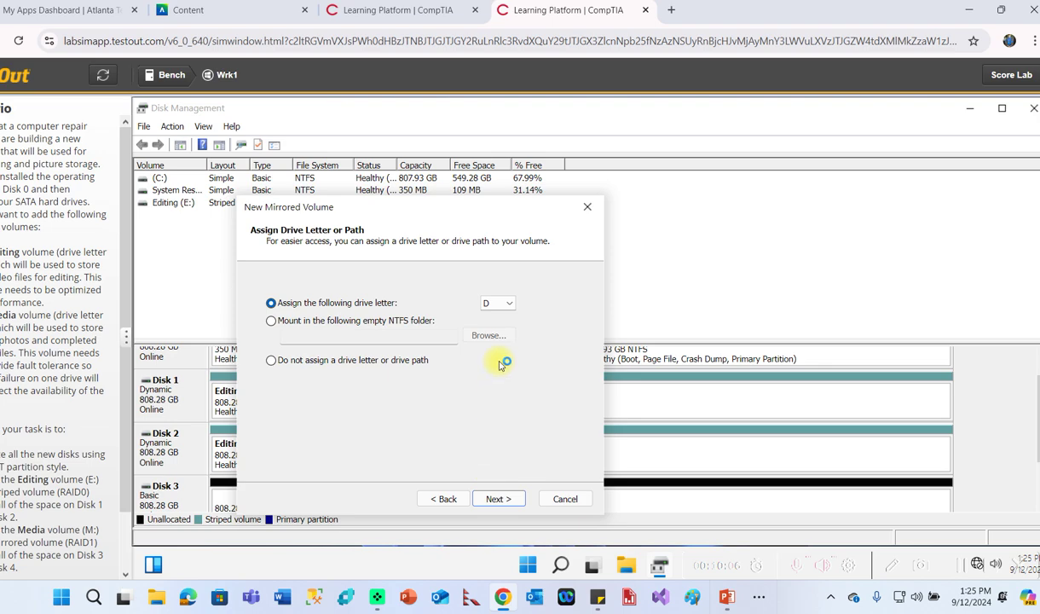
- Assign drive letter M to the mirrored volume, check the PowerPoint slide, and continue to the format settings
click(509, 305)
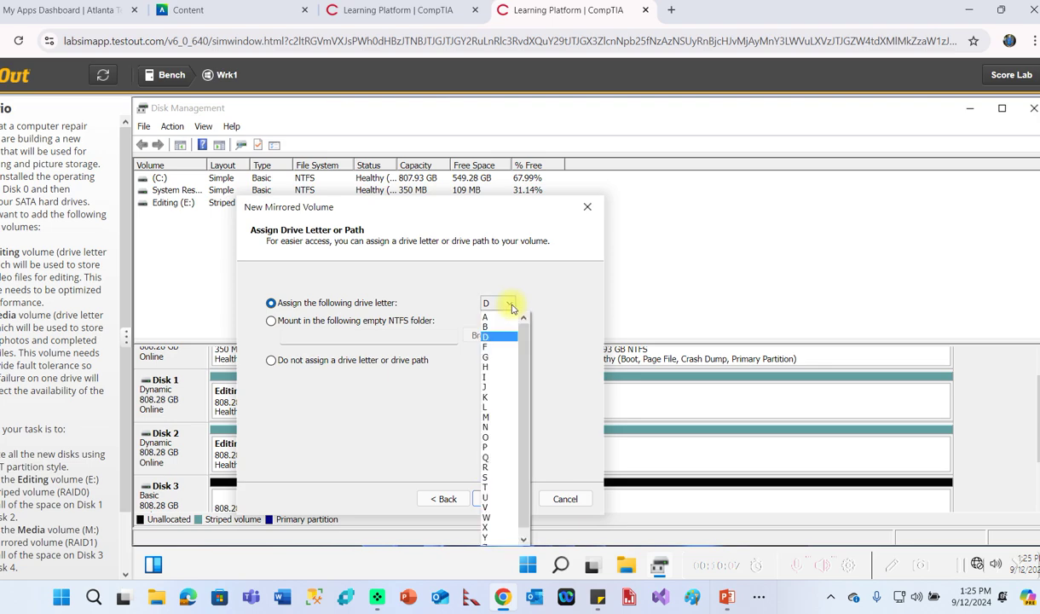
click(499, 418)
key(alt+Tab)
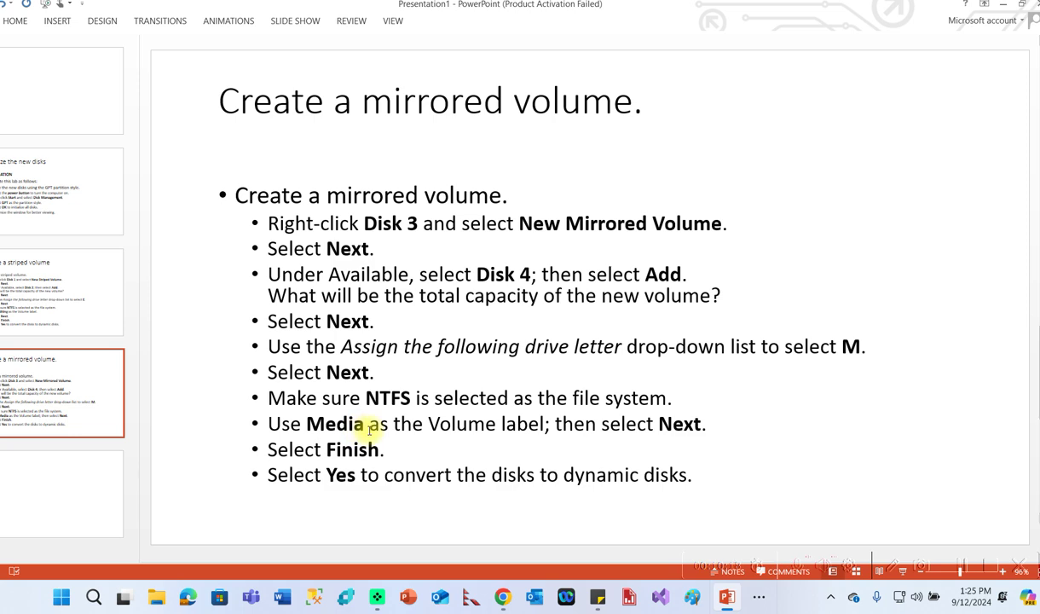
key(alt+Tab)
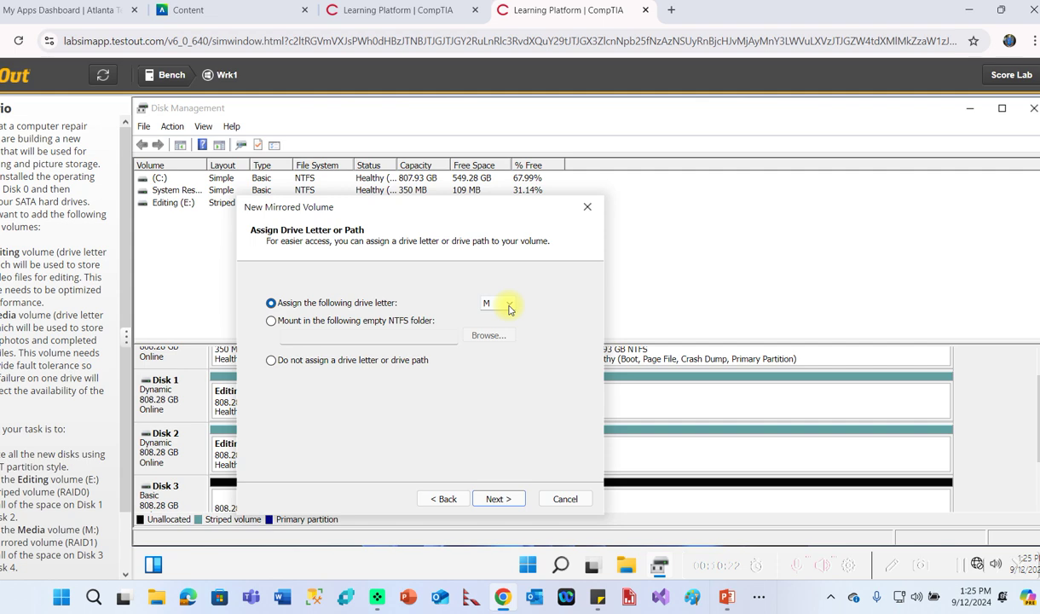
click(501, 499)
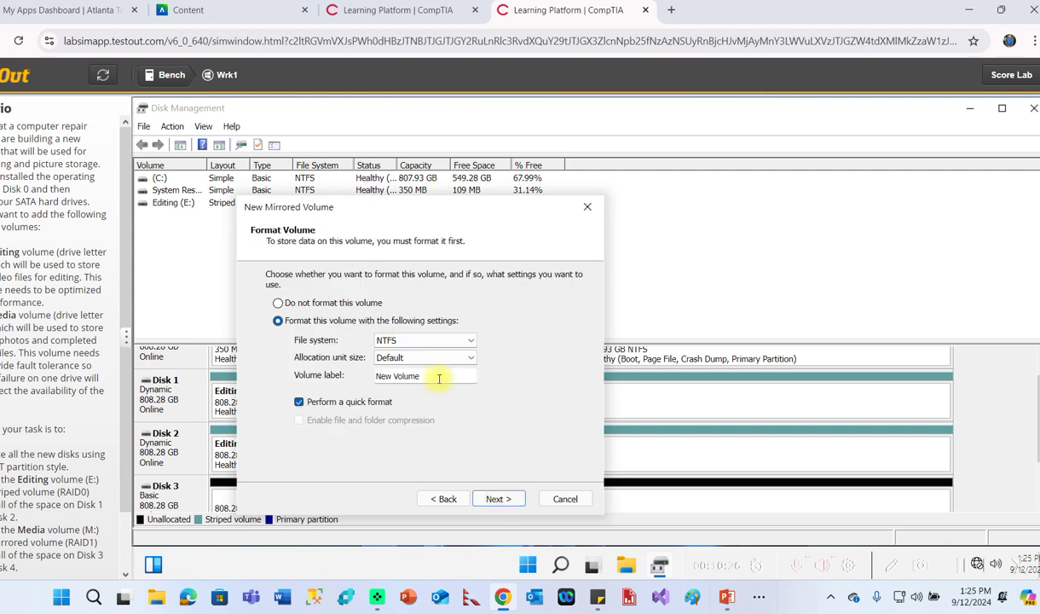
- Set the mirrored volume's label to Media and accept the format settings with NTFS as file system
drag(438, 379, 337, 388)
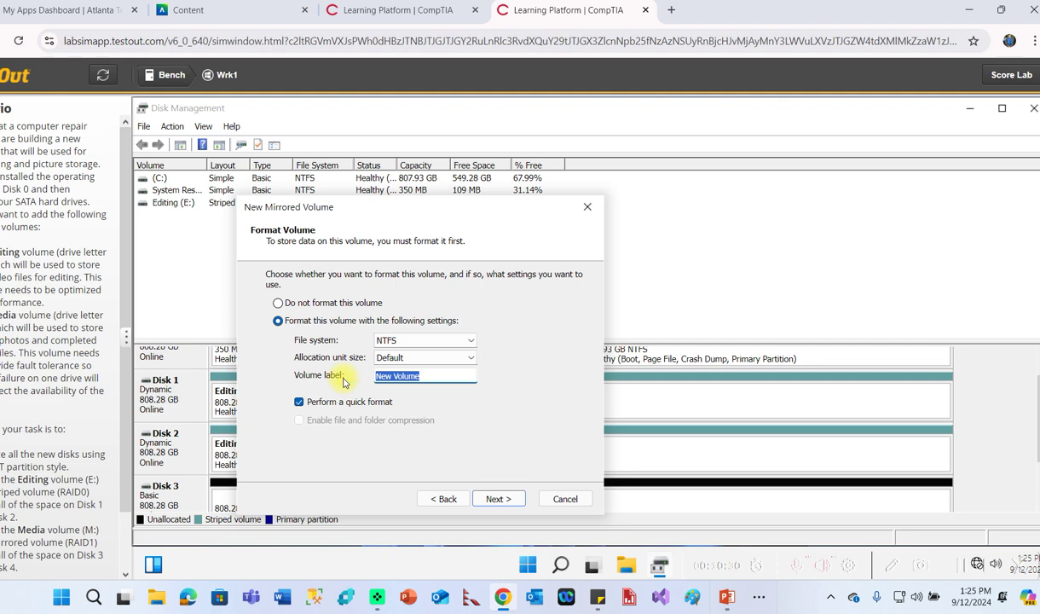
text(Media)
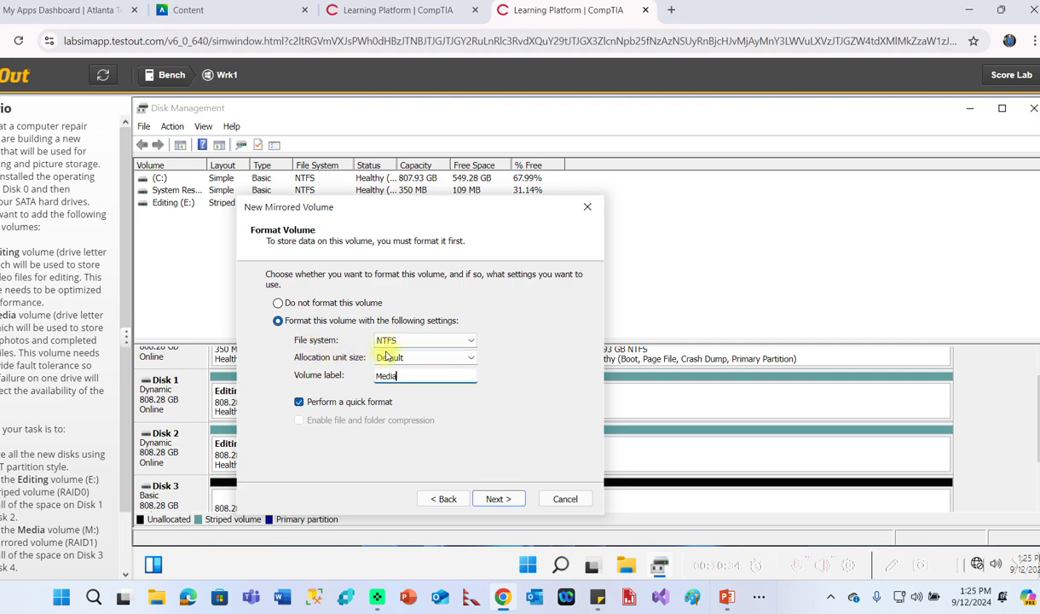
click(493, 501)
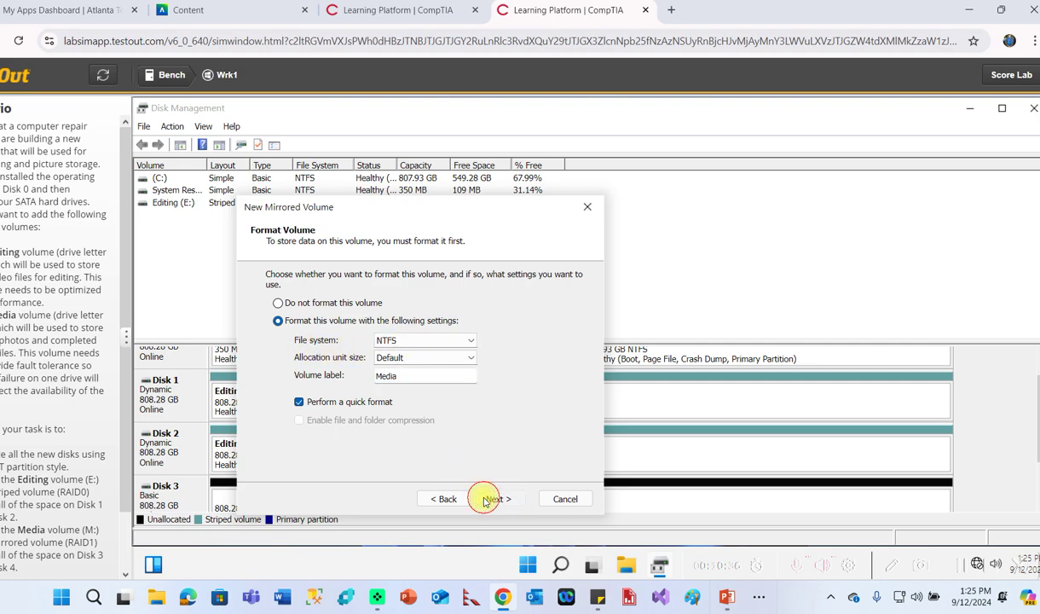
- Finish creating the mirrored volume, agree to convert its basic disks to dynamic disks, and recheck the PowerPoint instructions
click(500, 500)
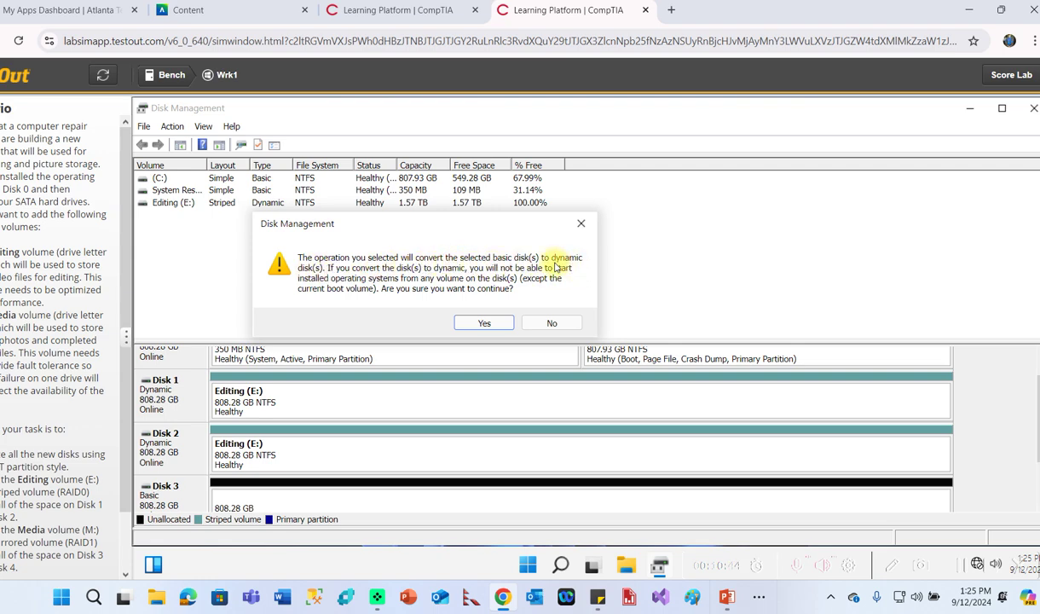
click(482, 322)
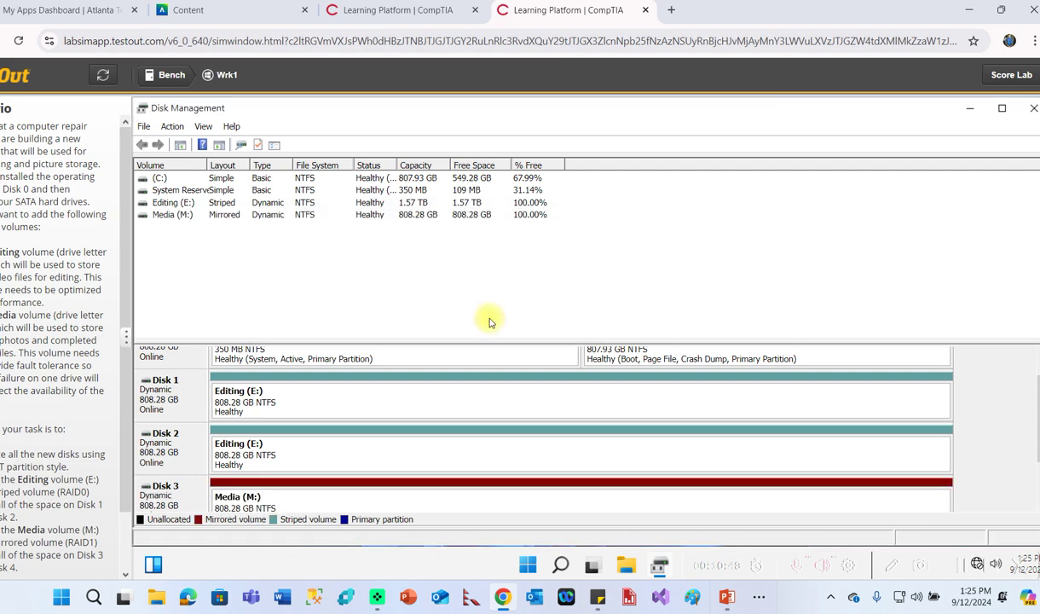
key(alt+Tab)
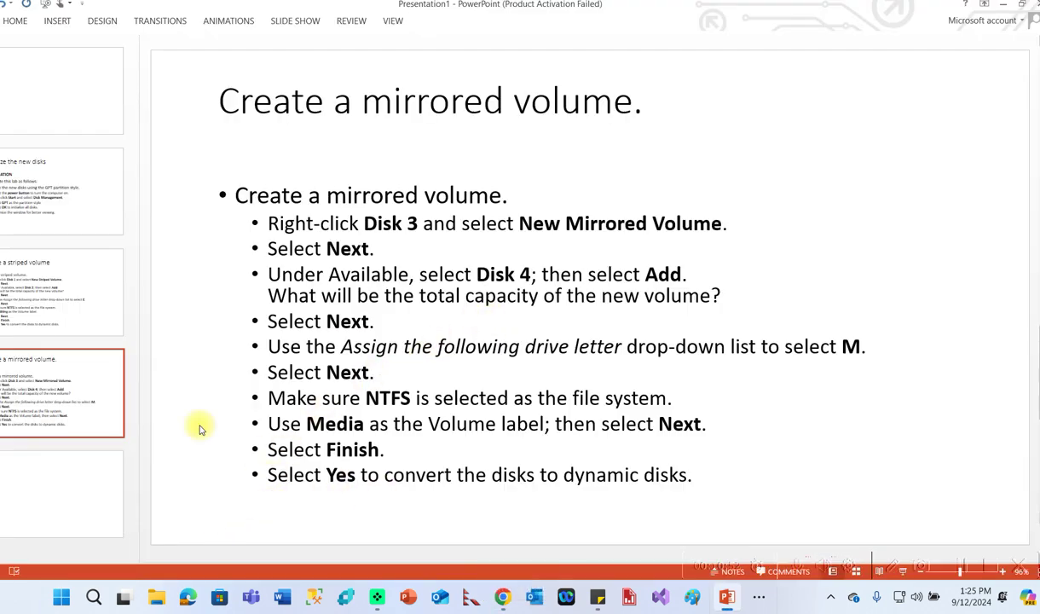
key(alt+Tab)
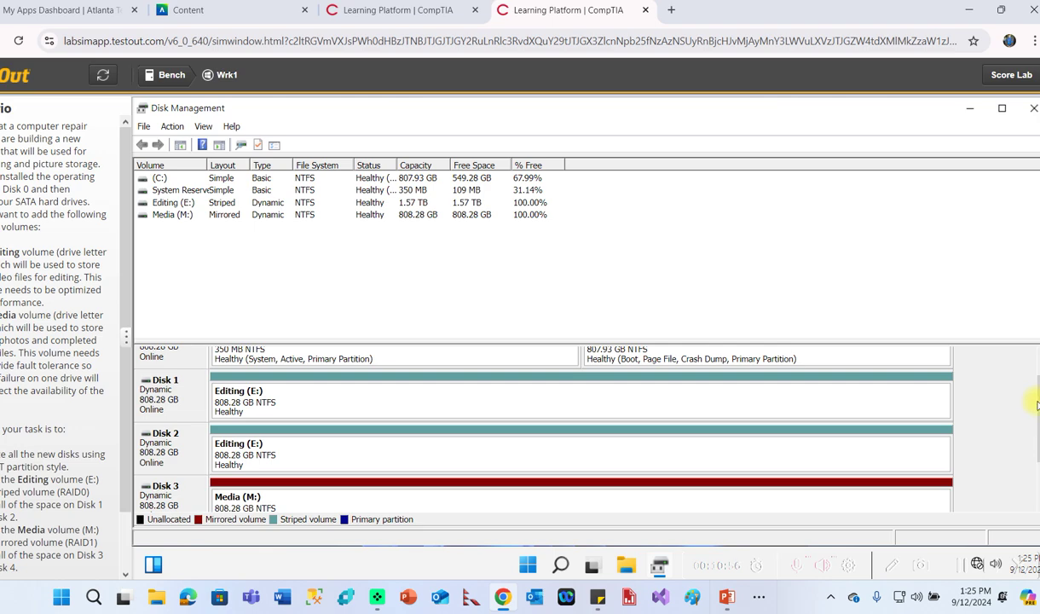
- Review the volumes on Disks 1 to 4 and submit the lab for scoring
drag(1033, 404, 1034, 458)
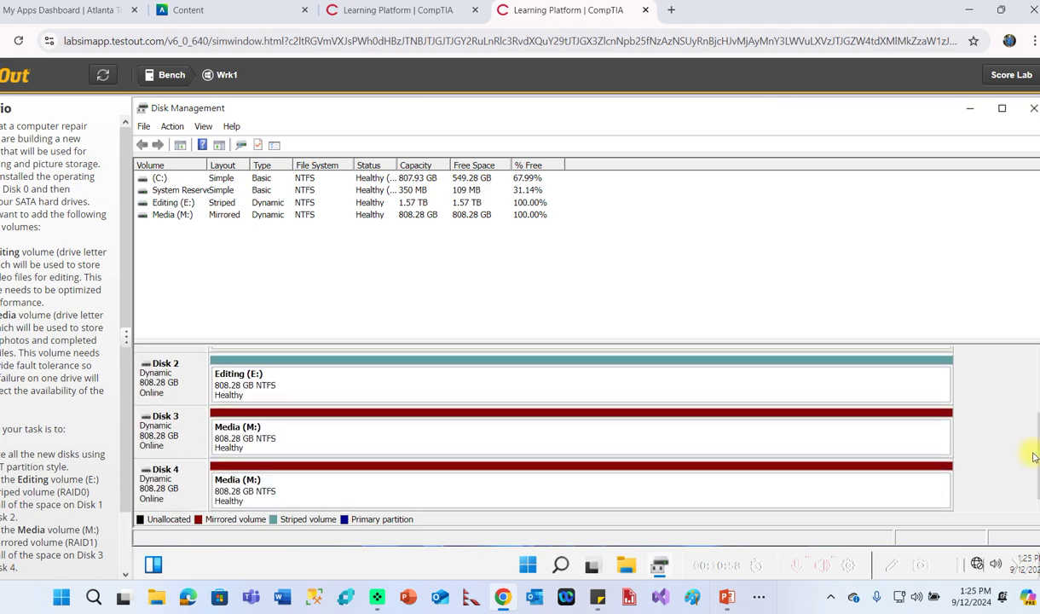
scroll(1028, 432, up, 2)
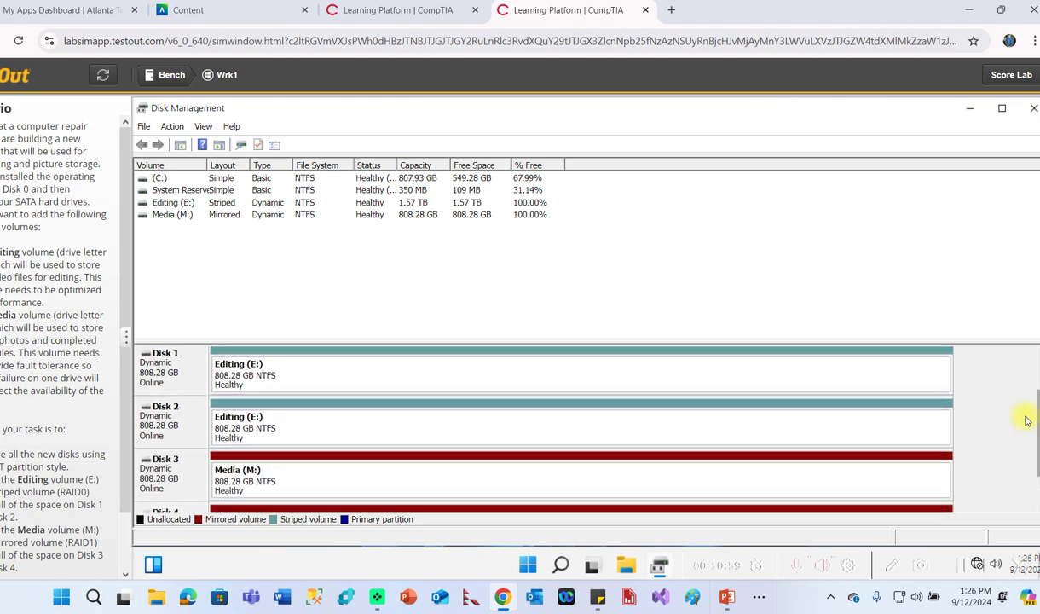
click(1000, 77)
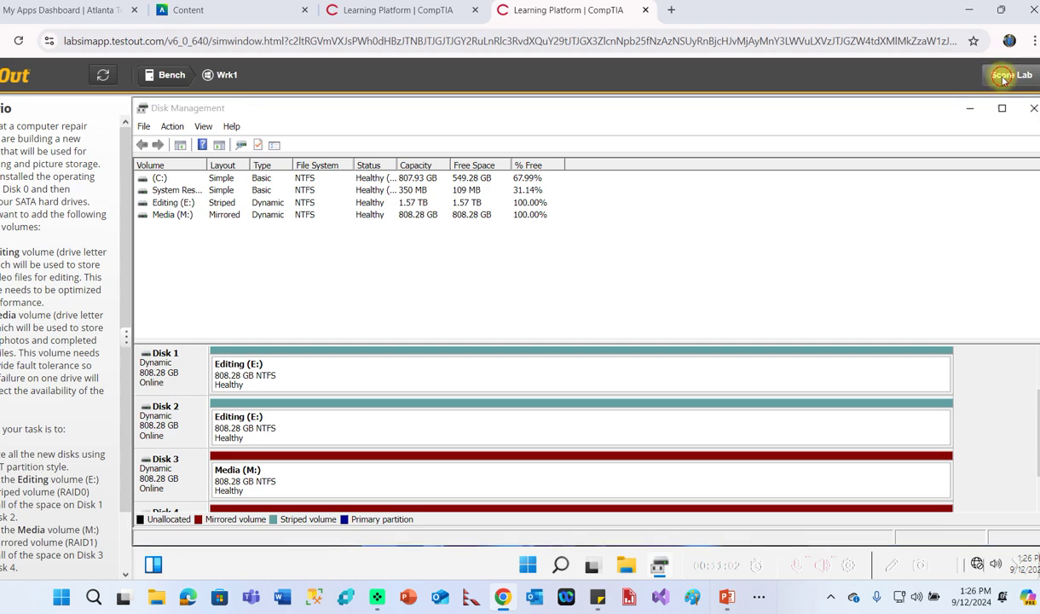
click(637, 431)
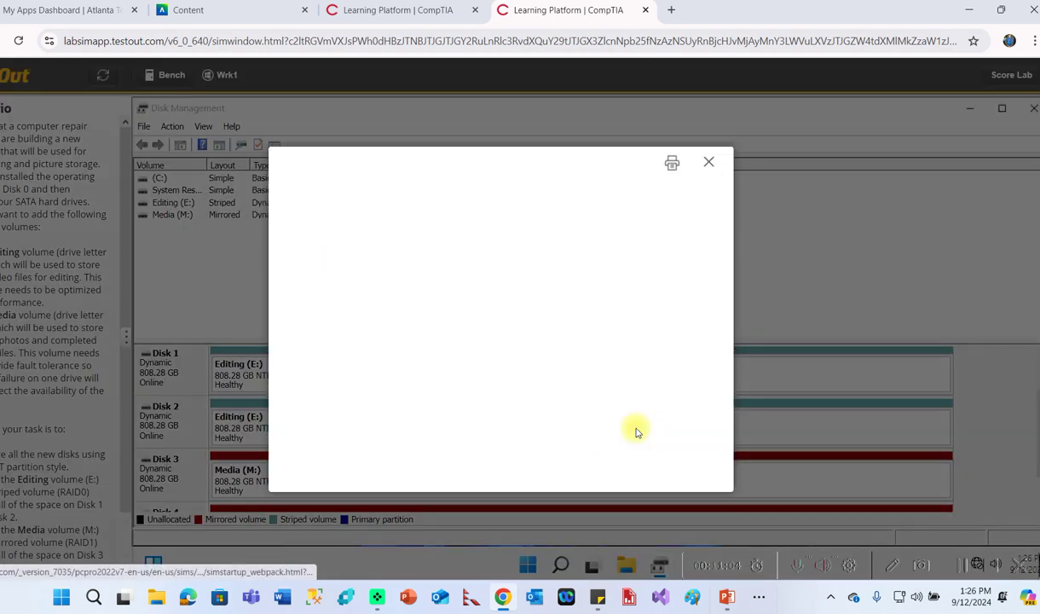